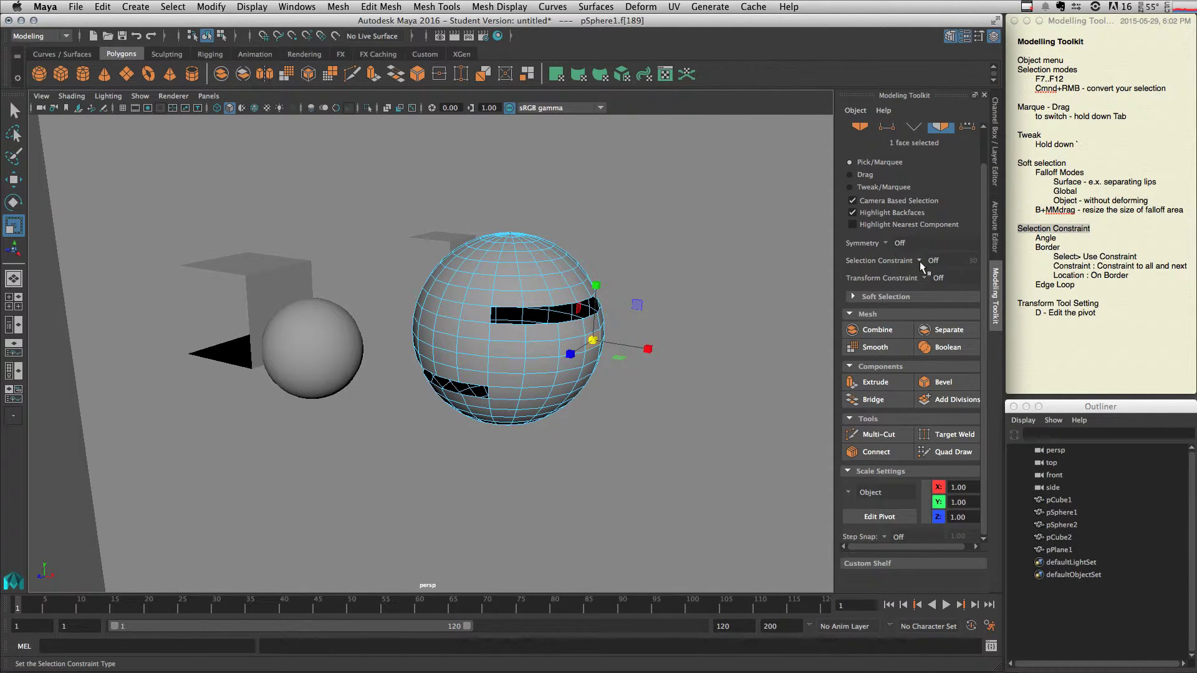
Set the selection constraint to Angle and select the large plane behind the cubes and spheres.
{"action": "left_click", "coordinate": [920, 261]}
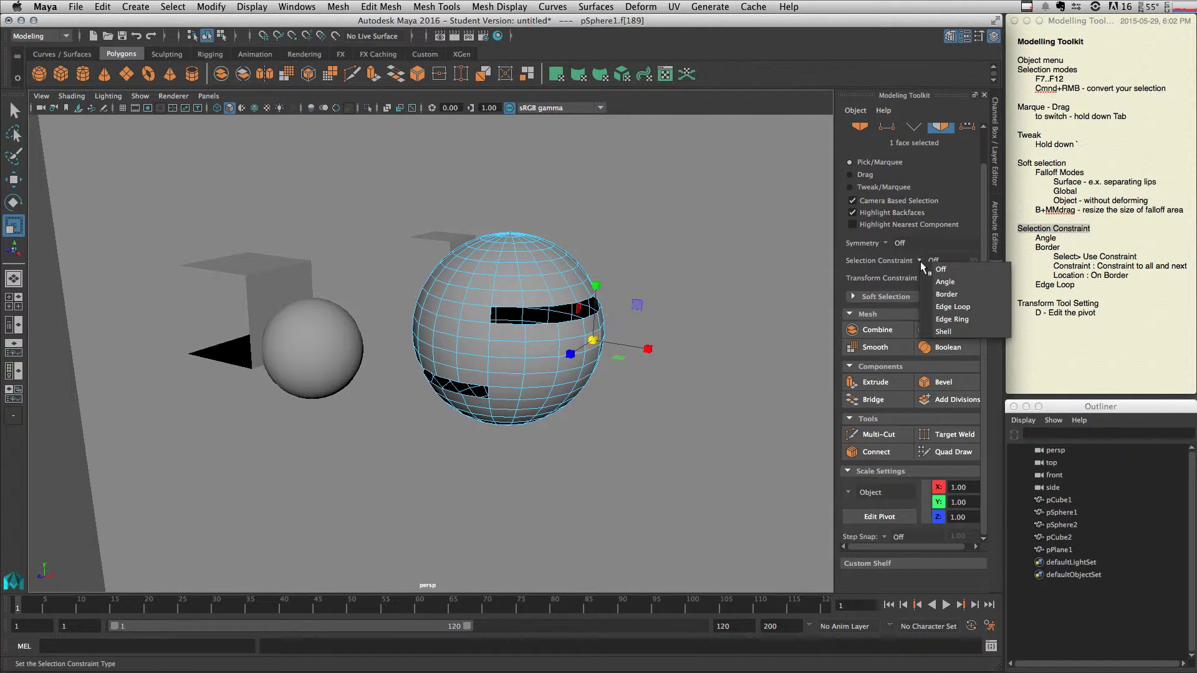
{"action": "left_click", "coordinate": [964, 284]}
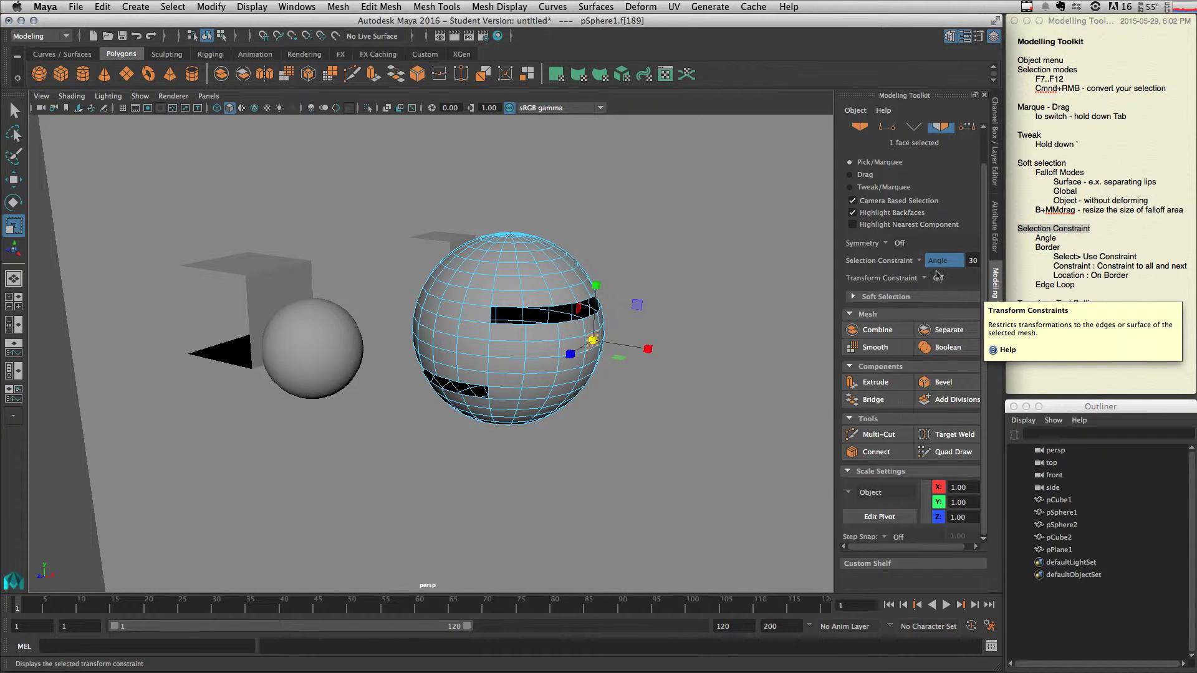
{"action": "scroll", "coordinate": [701, 288], "scroll_direction": "down", "scroll_amount": 5}
{"action": "left_click_drag", "start_coordinate": [704, 289], "coordinate": [599, 282], "text": "alt"}
{"action": "left_click", "coordinate": [645, 263]}
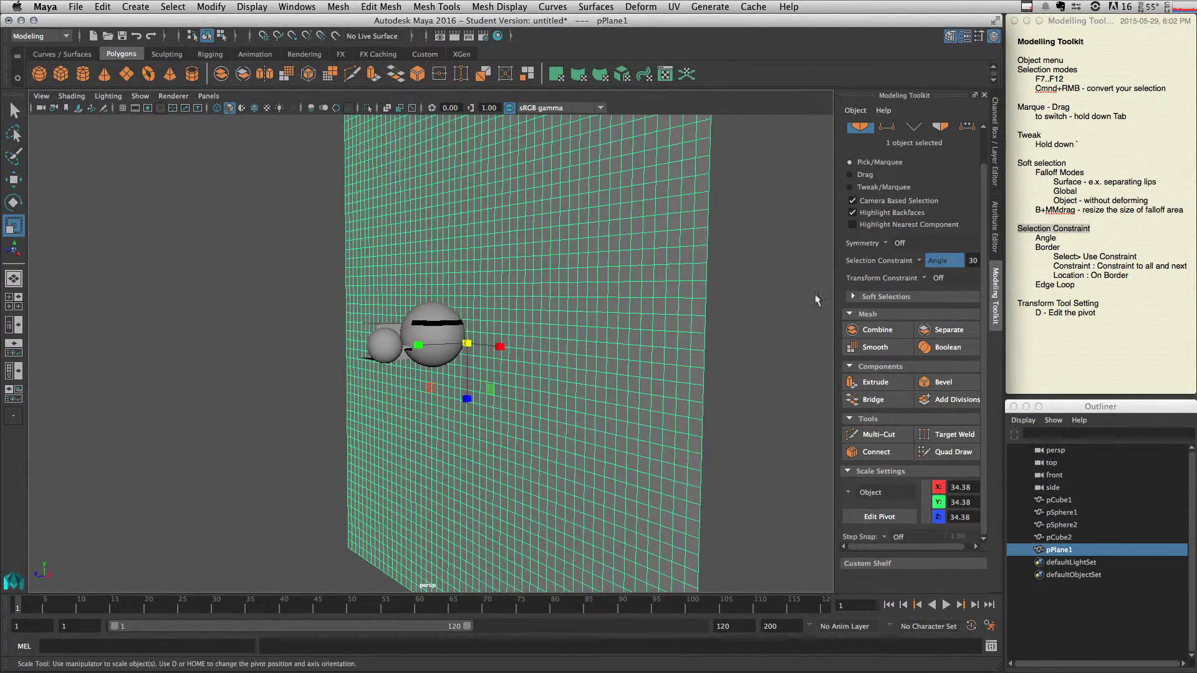
Switch the plane to face selection and turn on soft selection with Volume falloff and a radius of 1.00.
{"action": "left_click", "coordinate": [855, 297]}
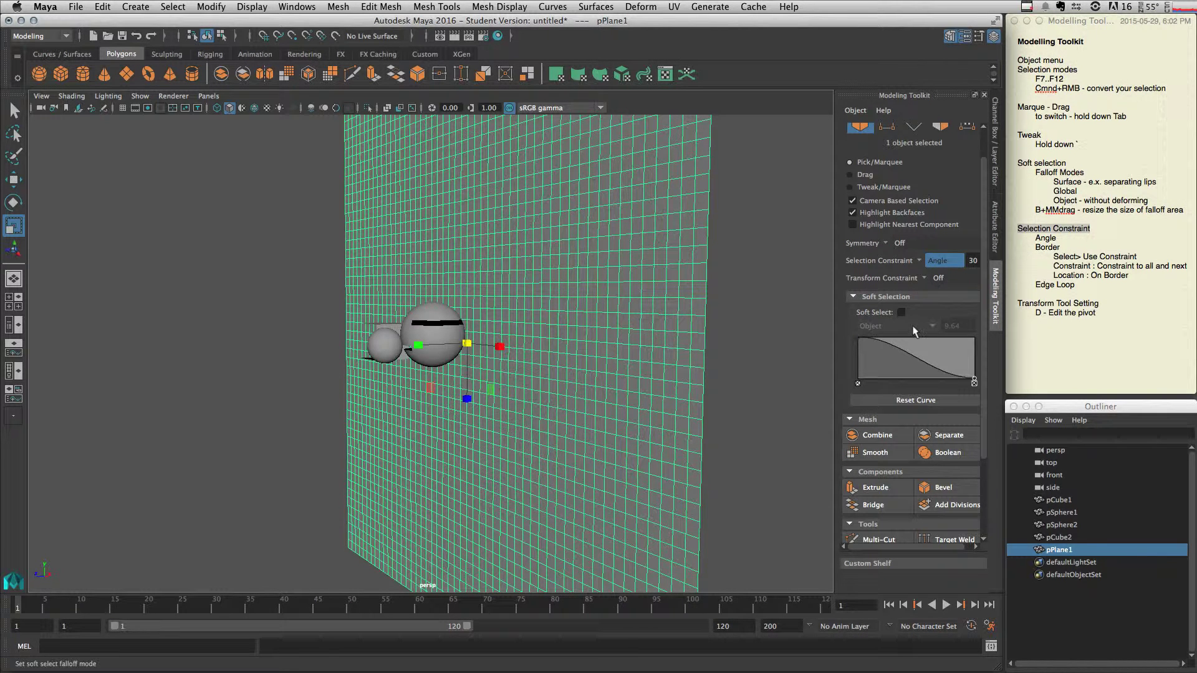
{"action": "left_click", "coordinate": [901, 312]}
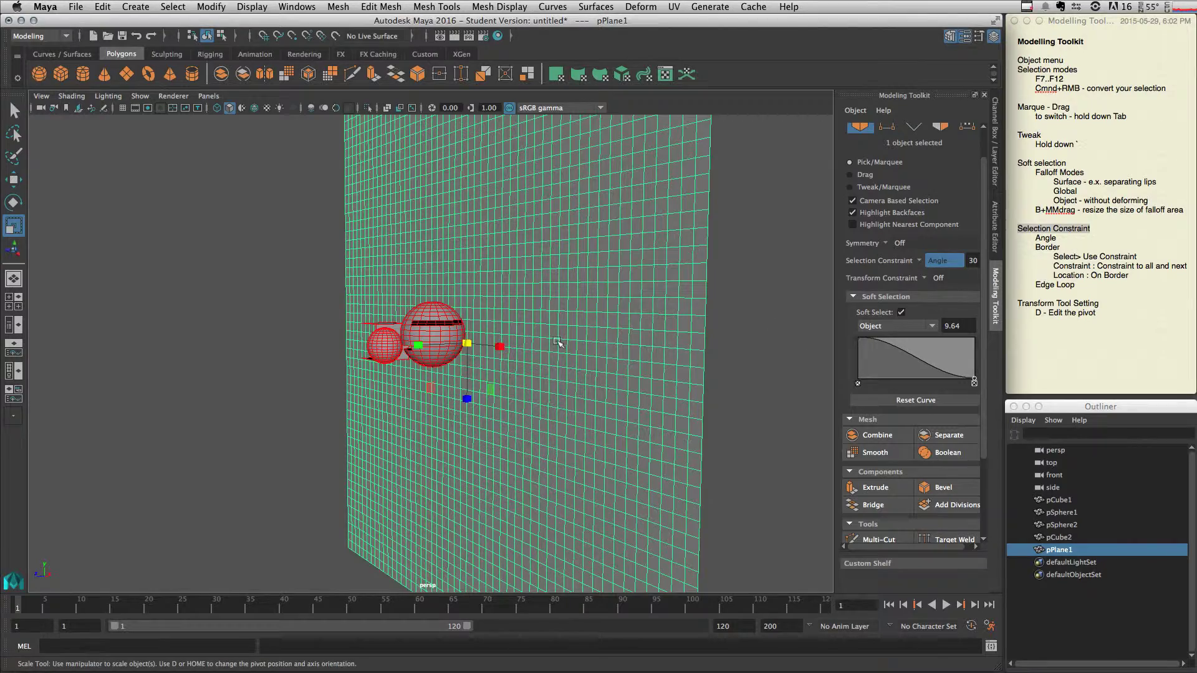
{"action": "left_click_drag", "start_coordinate": [513, 331], "coordinate": [614, 330], "text": "alt"}
{"action": "right_click_drag", "start_coordinate": [430, 292], "coordinate": [428, 323]}
{"action": "left_click", "coordinate": [888, 321]}
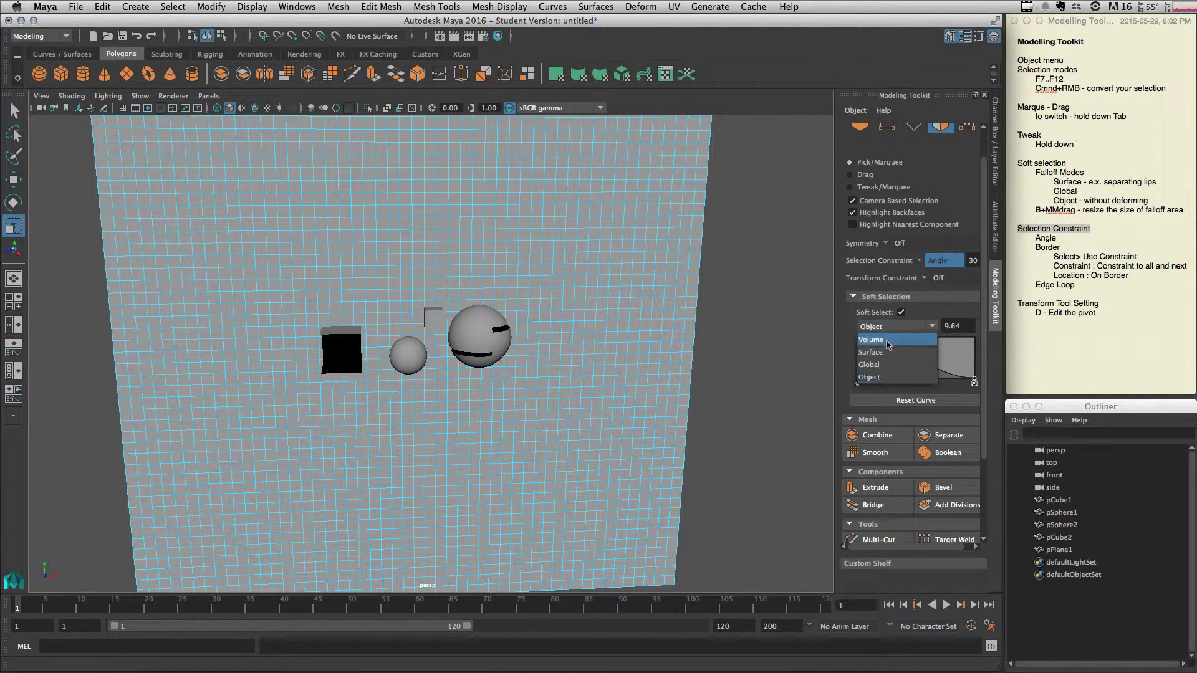
{"action": "left_click", "coordinate": [889, 342]}
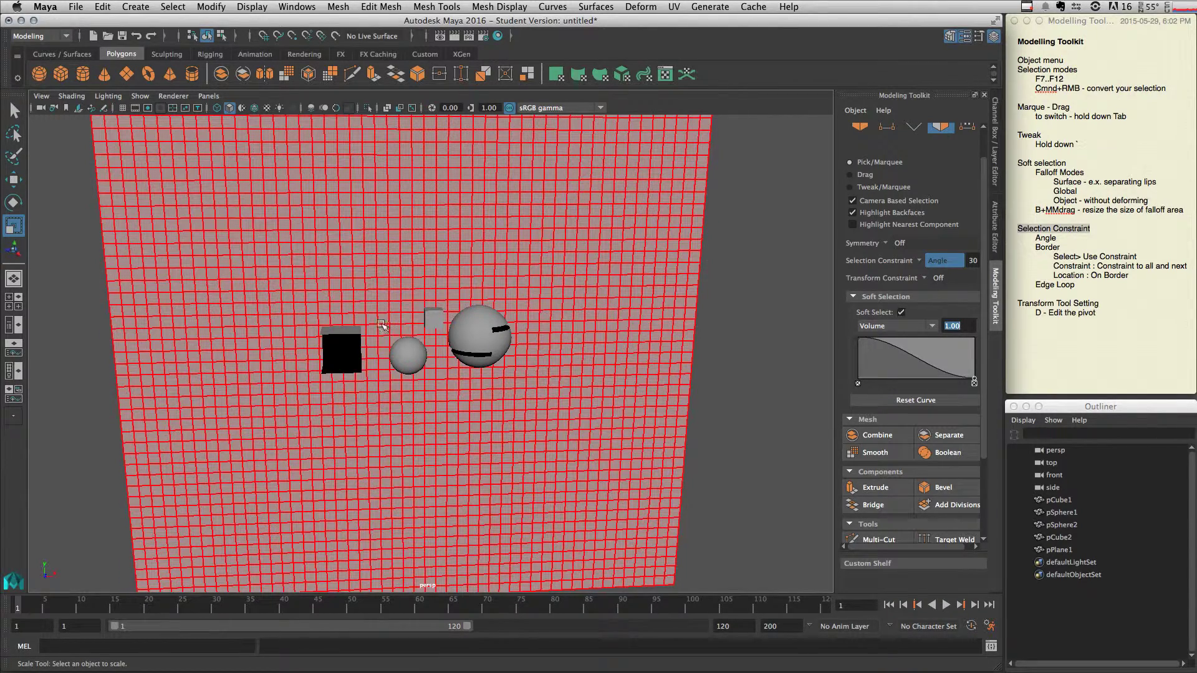
Turn off the selection constraint and select a single face near the plane's centre.
{"action": "right_click_drag", "start_coordinate": [404, 299], "coordinate": [409, 320]}
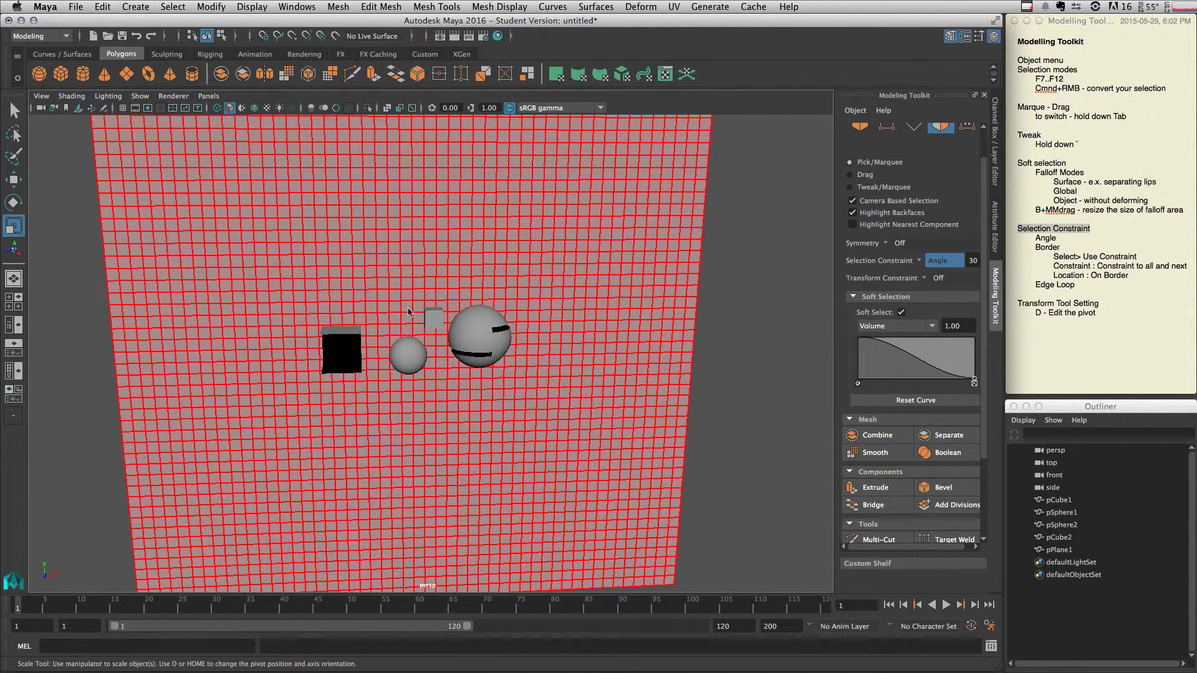
{"action": "left_click", "coordinate": [408, 311]}
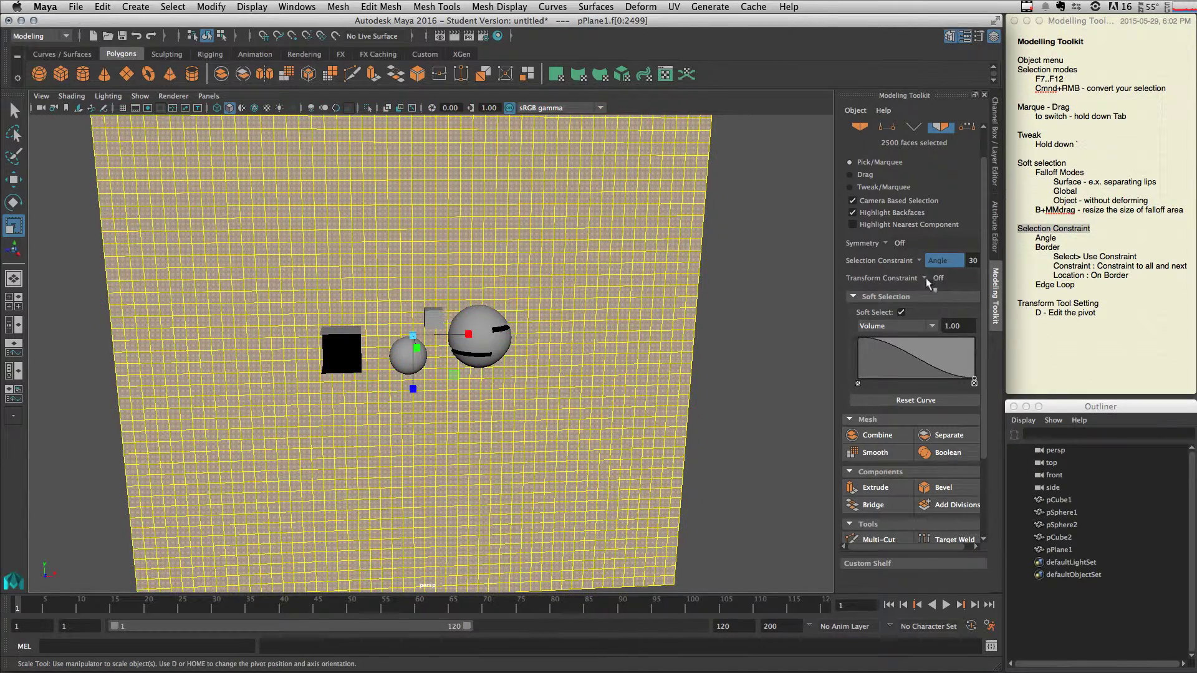
{"action": "left_click", "coordinate": [921, 261]}
{"action": "left_click", "coordinate": [951, 267]}
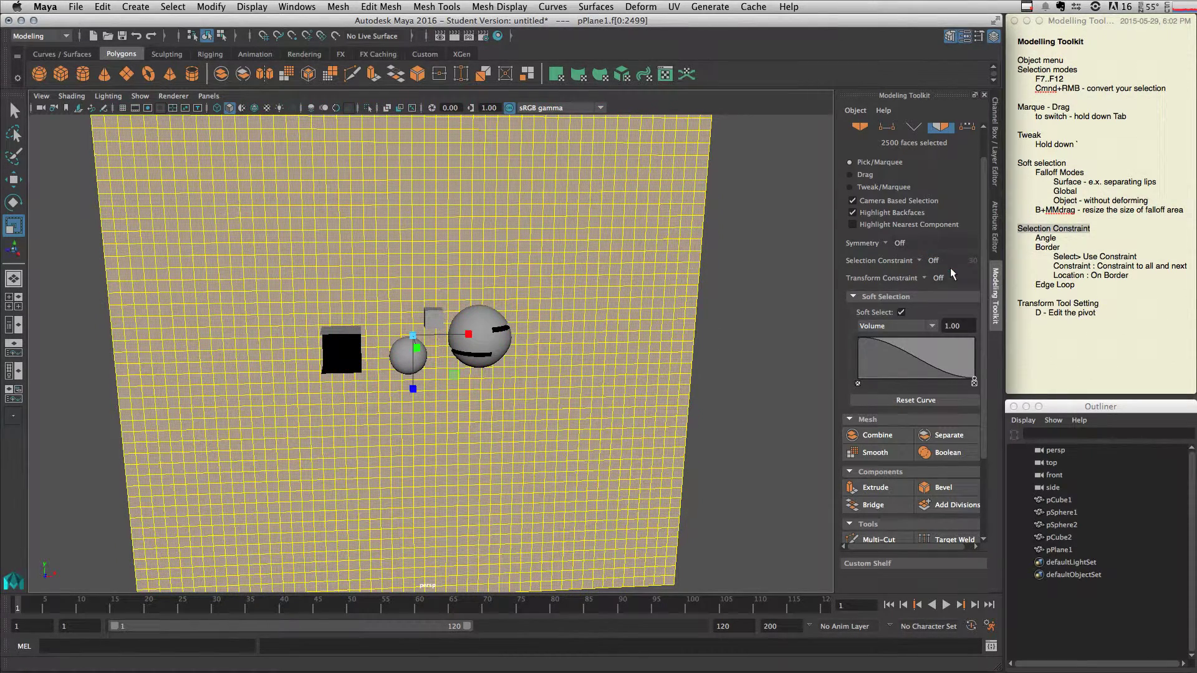
{"action": "right_click", "coordinate": [412, 308]}
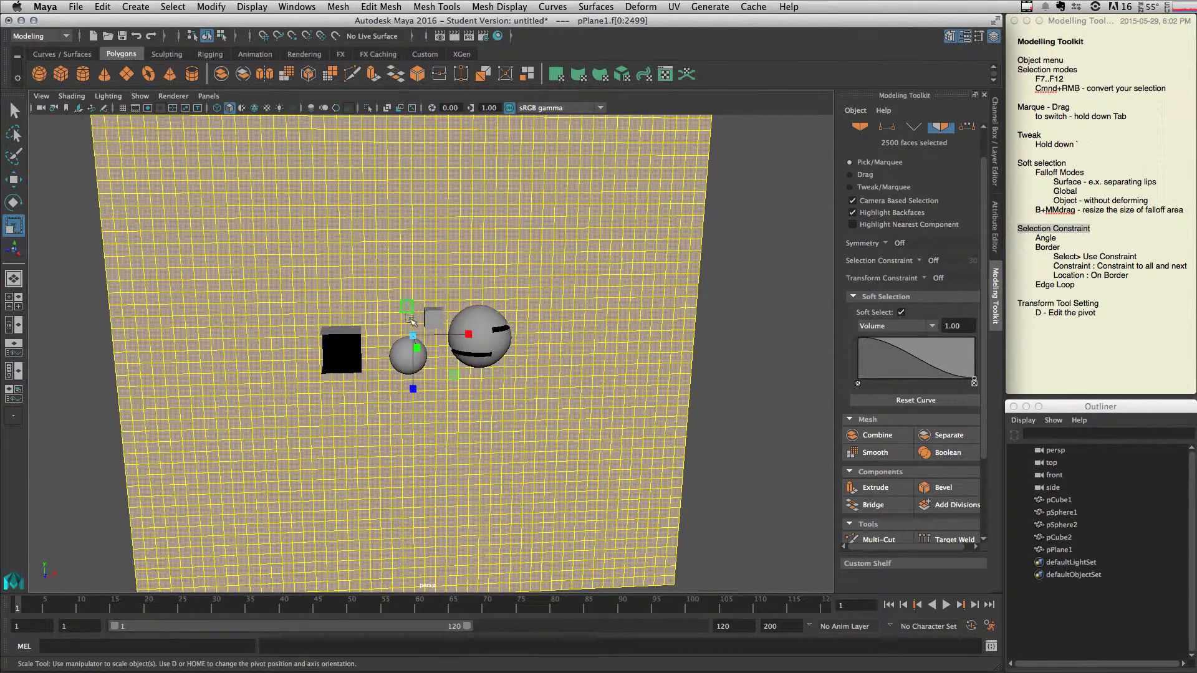
{"action": "left_click", "coordinate": [408, 316]}
{"action": "left_click_drag", "start_coordinate": [588, 314], "coordinate": [542, 318], "text": "alt"}
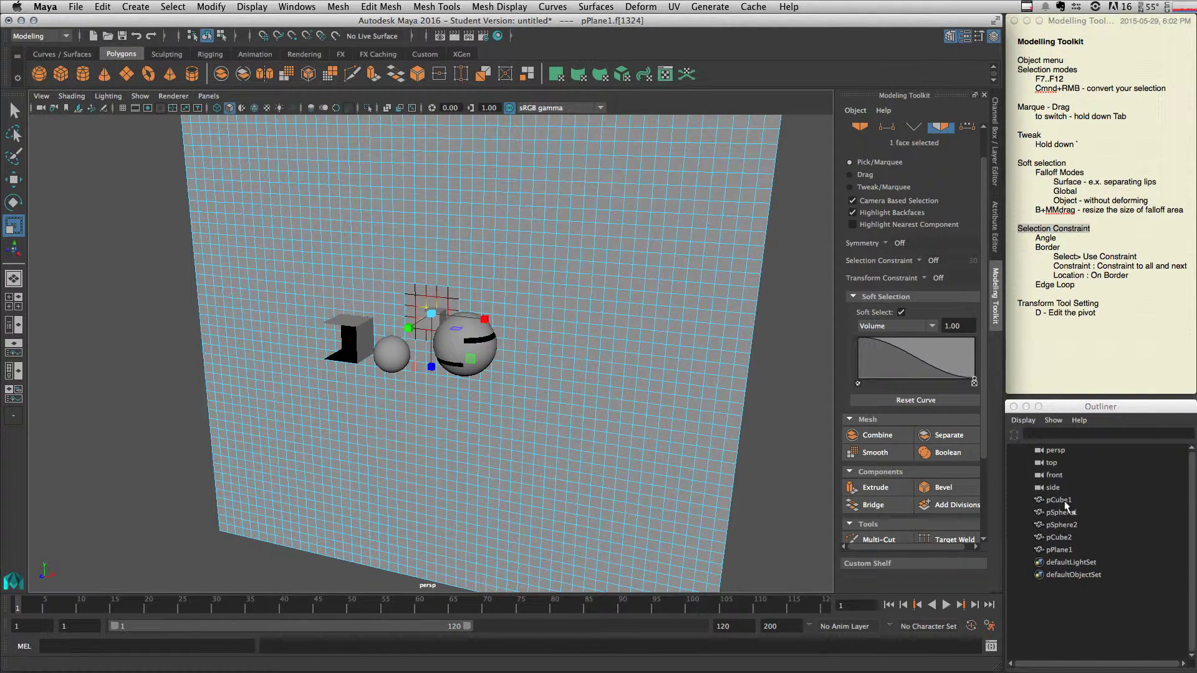
Hide pCube1, pSphere1, pSphere2 and pCube2, leaving only the plane in view.
{"action": "left_click", "coordinate": [1059, 500]}
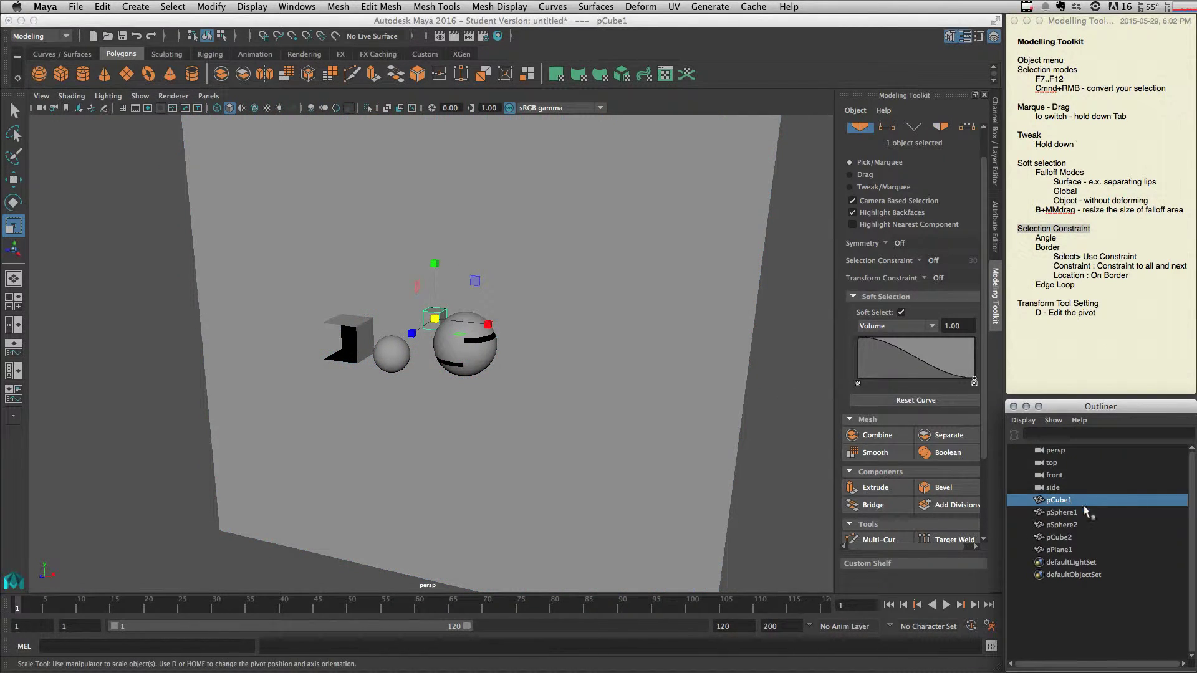
{"action": "left_click", "coordinate": [1086, 513], "text": "shift"}
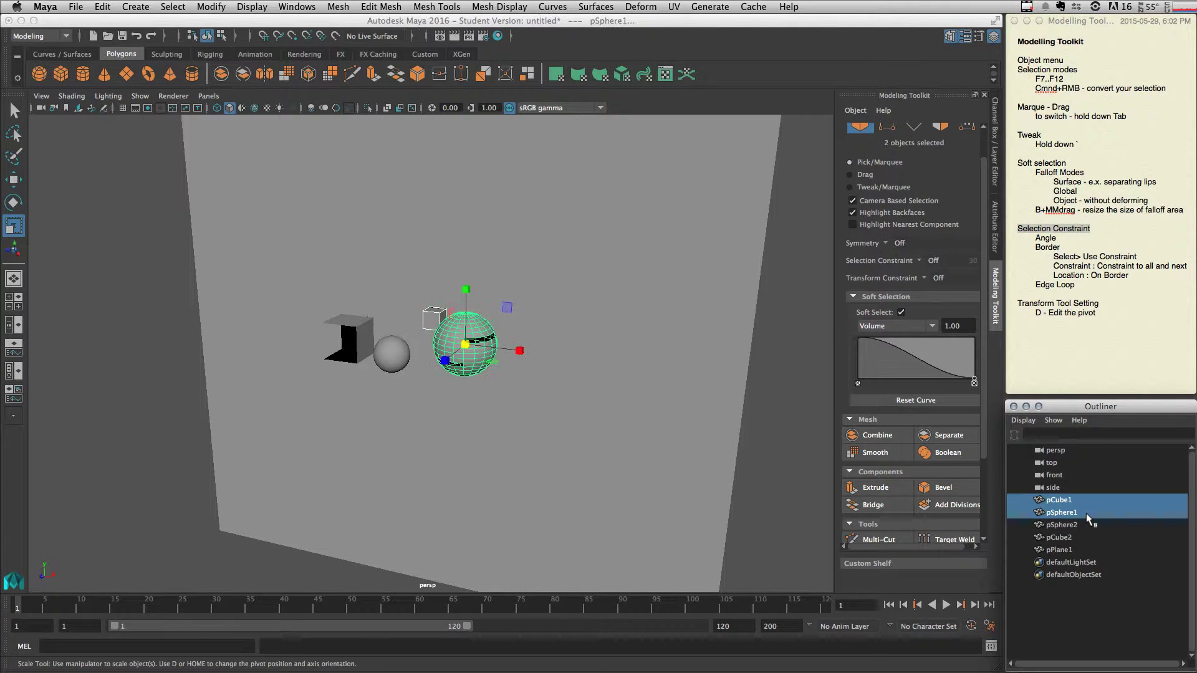
{"action": "left_click", "coordinate": [1089, 526], "text": "shift"}
{"action": "left_click", "coordinate": [1086, 540], "text": "shift"}
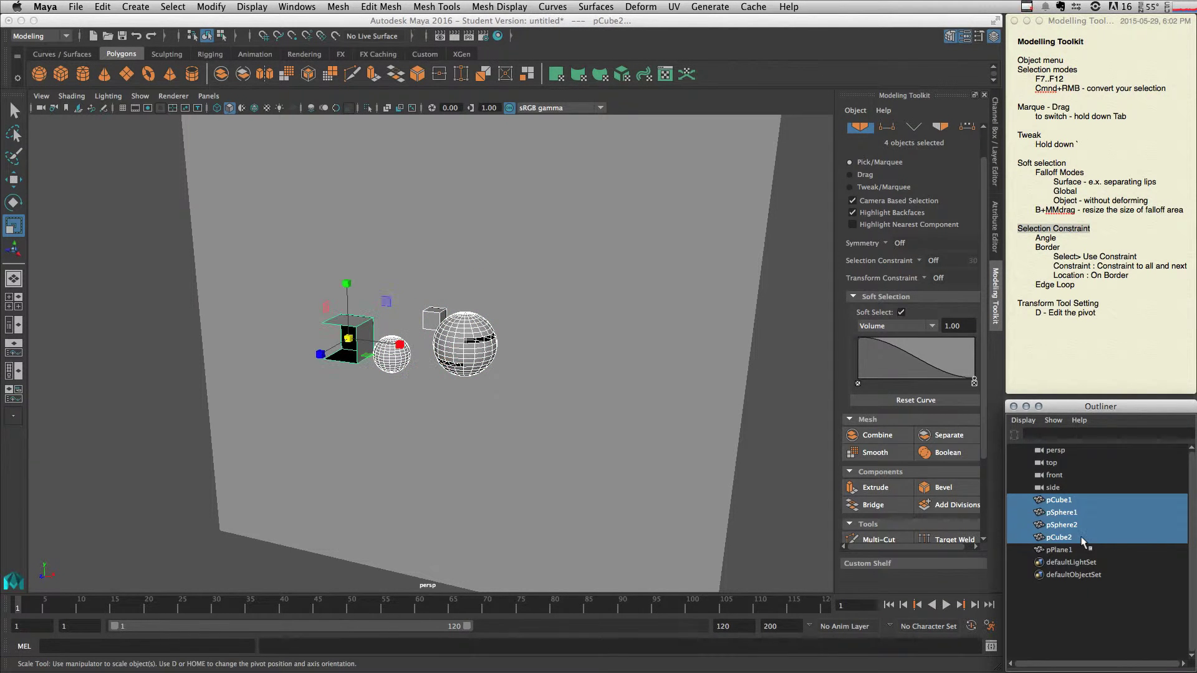
{"action": "key", "text": "ctrl+h"}
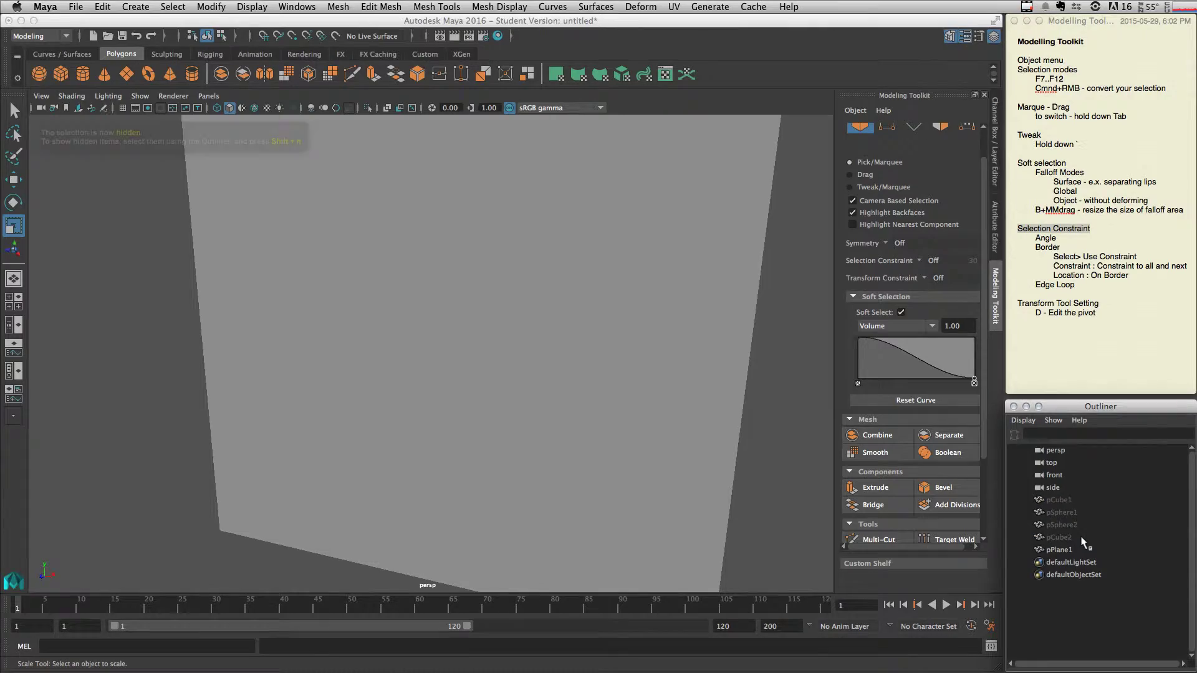
Select one face near the centre of pPlane1 and enlarge its soft-selection falloff radius to about 19.27.
{"action": "left_click", "coordinate": [1083, 549]}
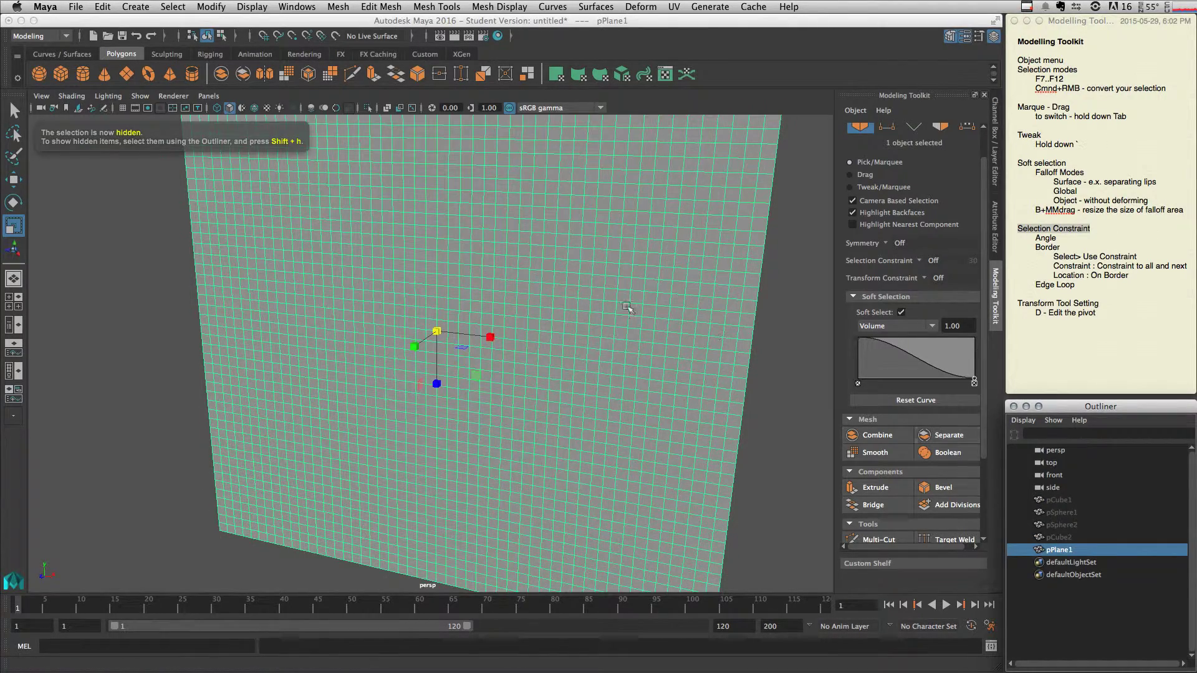
{"action": "mouse_move", "coordinate": [452, 334]}
{"action": "left_mouse_down", "text": "alt"}
{"action": "mouse_move", "coordinate": [569, 366]}
{"action": "mouse_move", "coordinate": [466, 320]}
{"action": "left_mouse_up", "text": "alt"}
{"action": "right_click_drag", "start_coordinate": [467, 320], "coordinate": [465, 344]}
{"action": "left_click", "coordinate": [416, 320]}
{"action": "left_click_drag", "start_coordinate": [445, 336], "coordinate": [490, 357], "text": "alt"}
{"action": "middle_click_drag", "start_coordinate": [437, 362], "coordinate": [718, 361]}
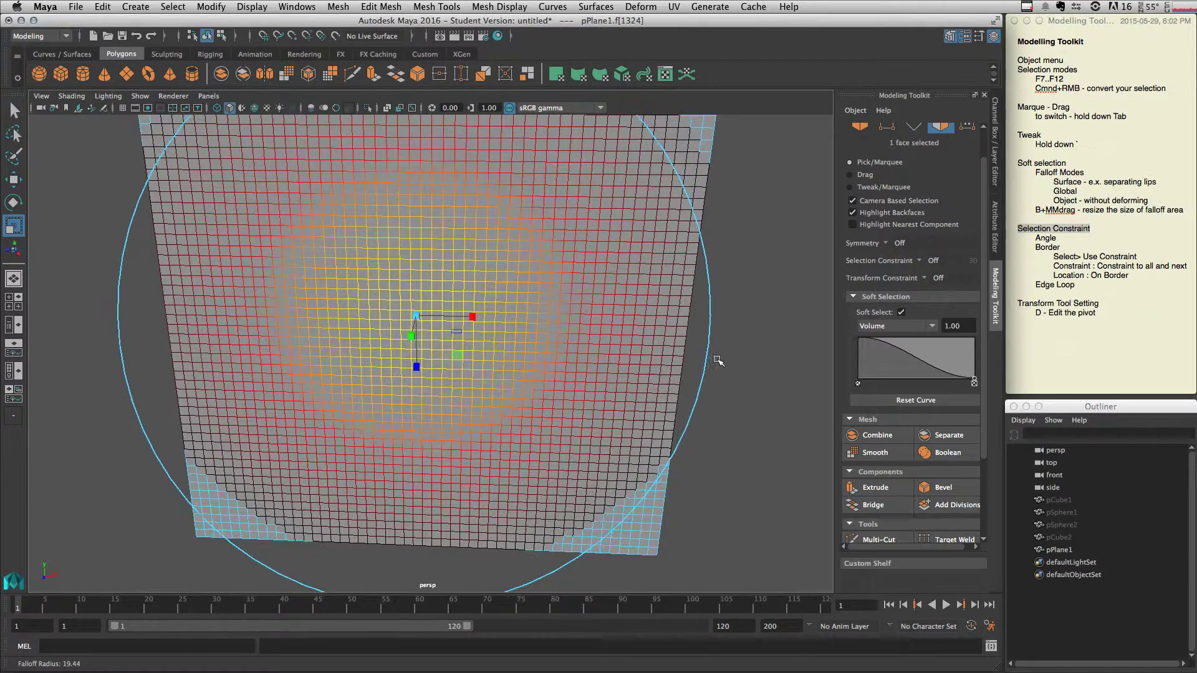
{"action": "right_click_drag", "start_coordinate": [609, 360], "coordinate": [483, 345], "text": "alt"}
{"action": "left_click_drag", "start_coordinate": [483, 345], "coordinate": [477, 321], "text": "alt"}
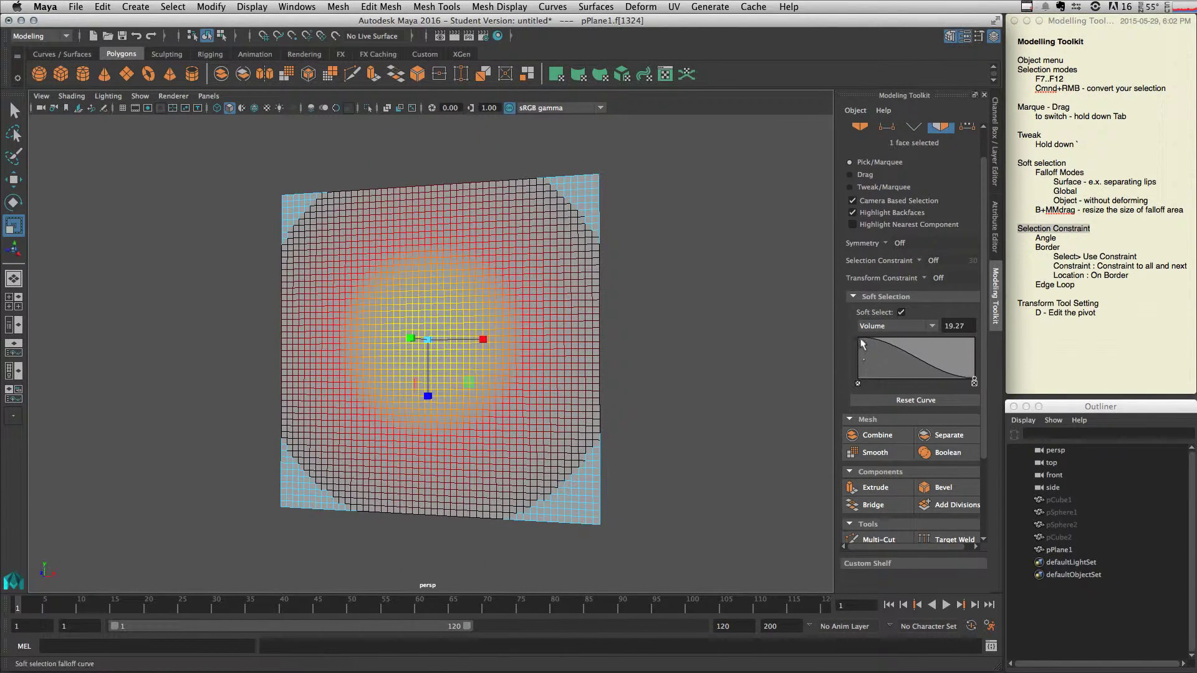
Reshape the soft-selection falloff curve so it starts low, peaks in the middle and falls off at the end.
{"action": "left_click_drag", "start_coordinate": [859, 337], "coordinate": [855, 369]}
{"action": "scroll", "coordinate": [415, 381], "scroll_direction": "down", "scroll_amount": 3}
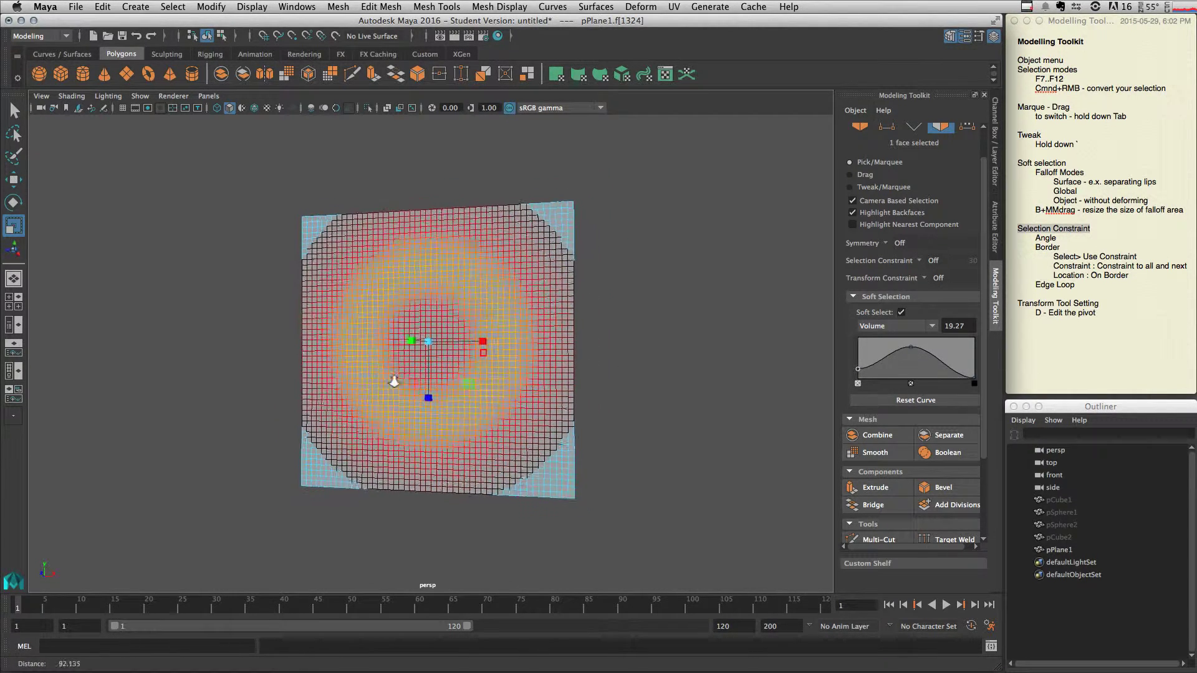
{"action": "scroll", "coordinate": [394, 380], "scroll_direction": "up", "scroll_amount": 2}
Move the softly selected face outward from the plane to form a ring-shaped bulge with a central dent.
{"action": "left_click_drag", "start_coordinate": [499, 361], "coordinate": [413, 372], "text": "alt"}
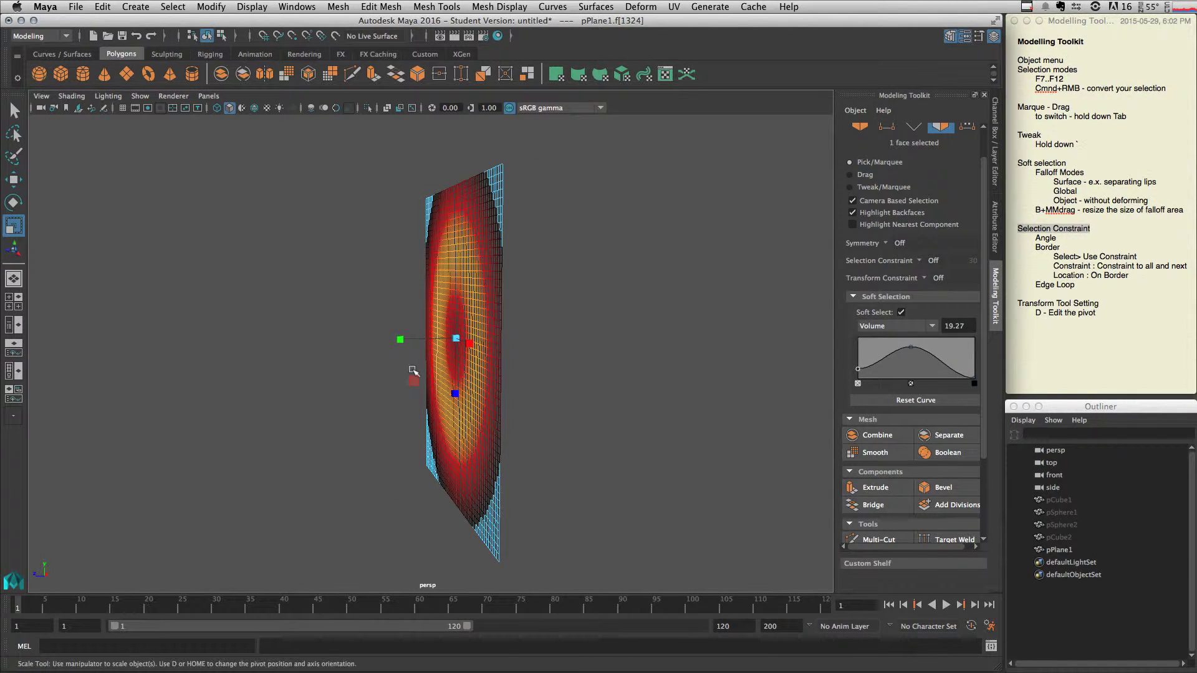
{"action": "key", "text": "e"}
{"action": "key", "text": "r"}
{"action": "key", "text": "w"}
{"action": "left_click_drag", "start_coordinate": [399, 340], "coordinate": [275, 356]}
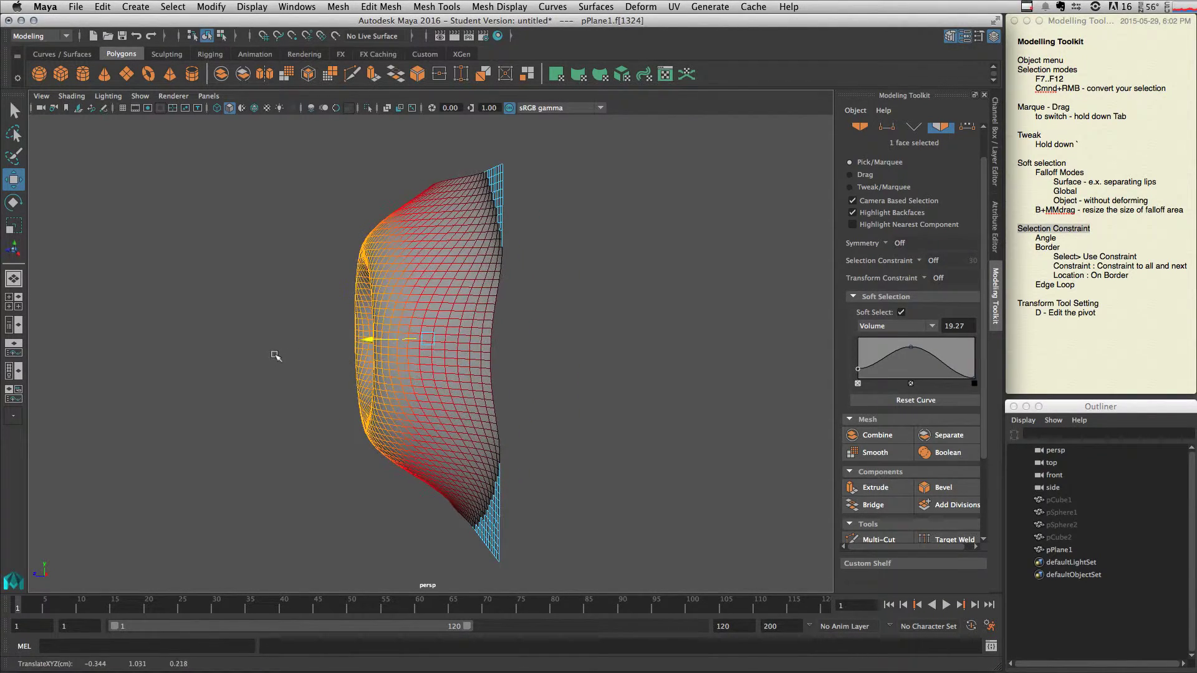
{"action": "left_click_drag", "start_coordinate": [387, 391], "coordinate": [434, 416], "text": "alt"}
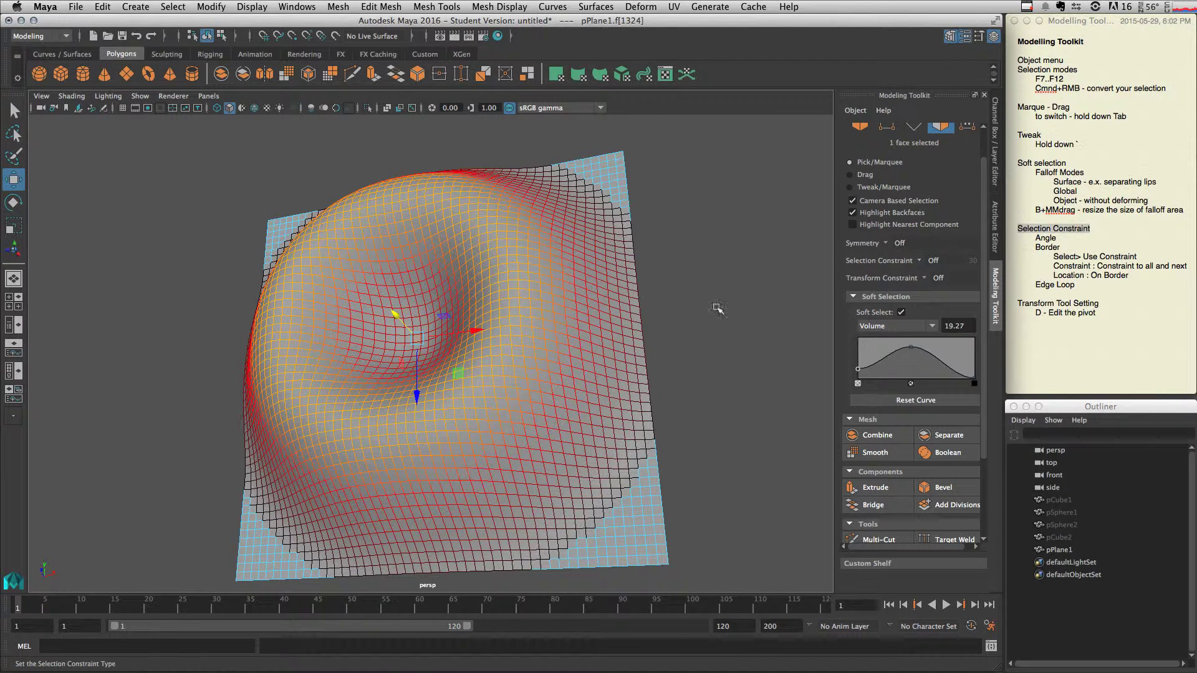
Return the plane to object mode and turn off soft selection.
{"action": "right_click_drag", "start_coordinate": [584, 331], "coordinate": [618, 315]}
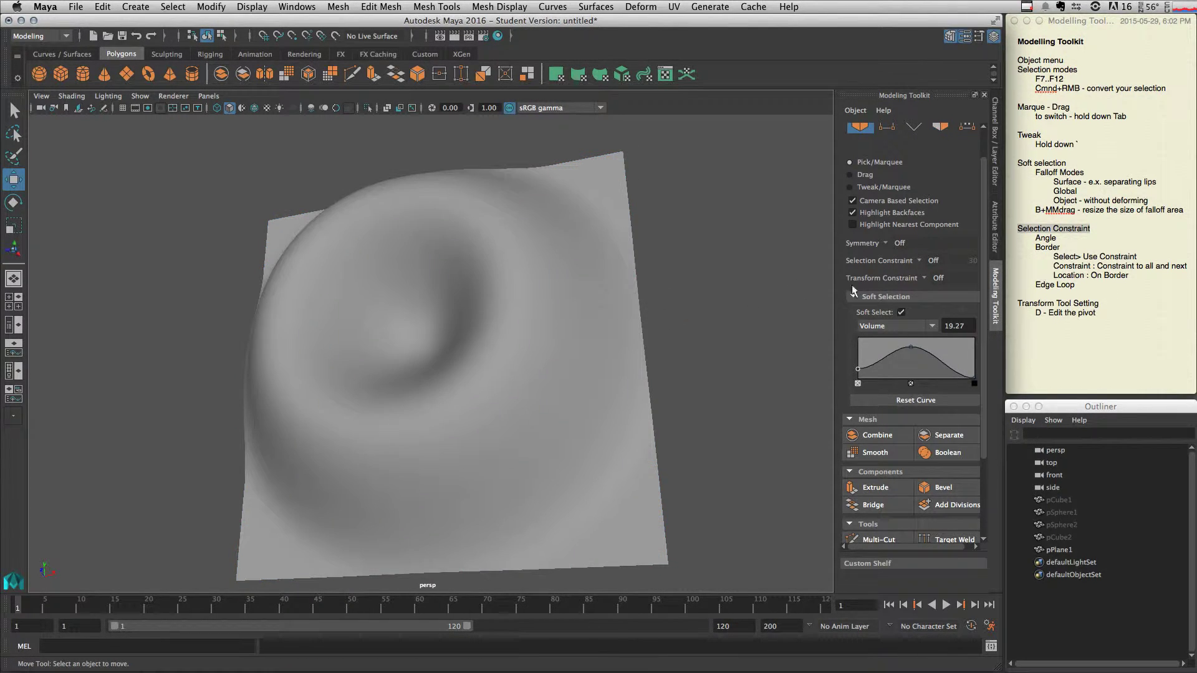
{"action": "left_click", "coordinate": [929, 261]}
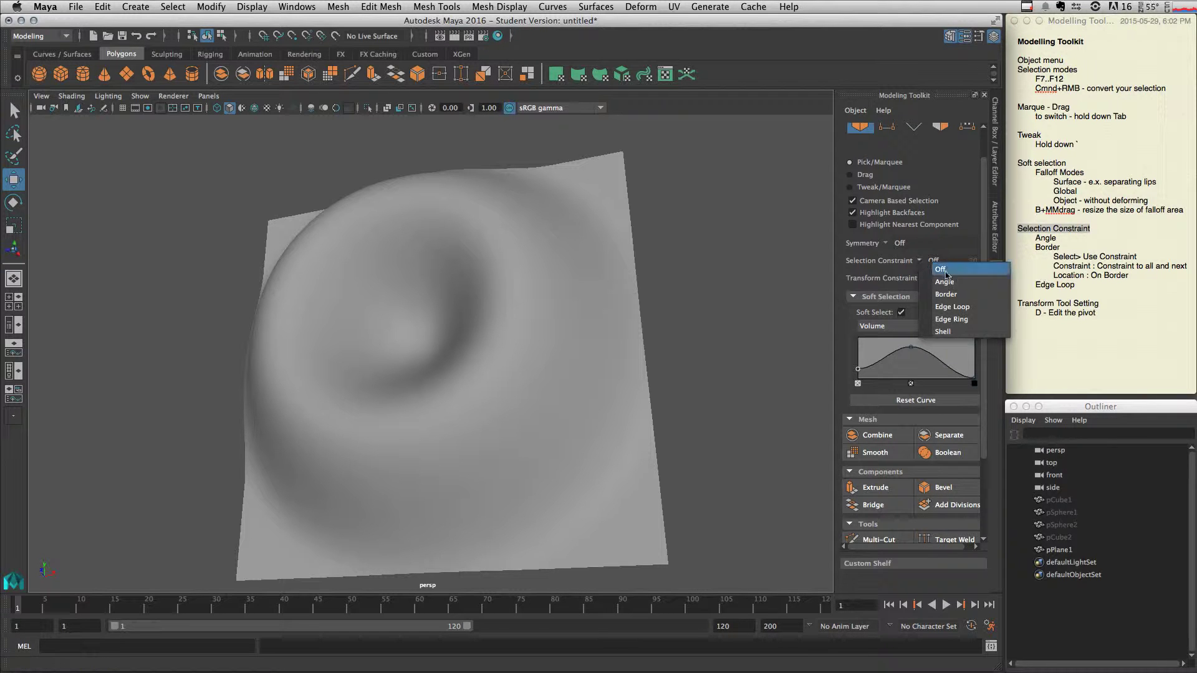
{"action": "left_click", "coordinate": [888, 297]}
{"action": "left_click", "coordinate": [867, 298]}
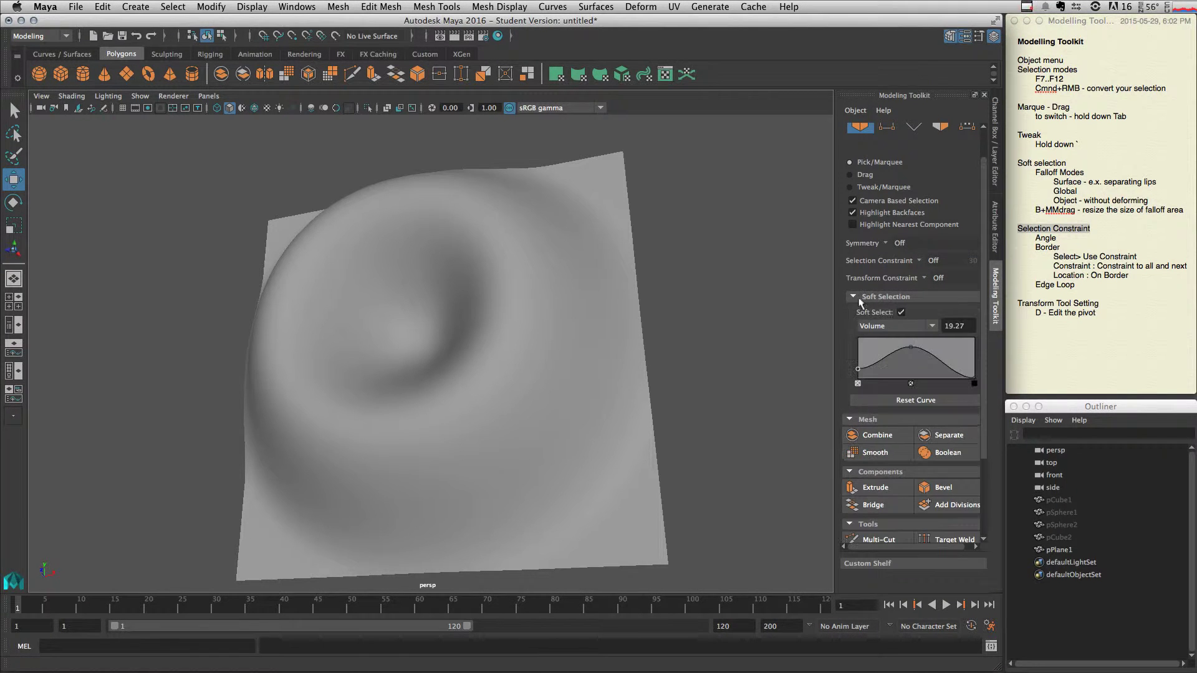
{"action": "left_click", "coordinate": [901, 313]}
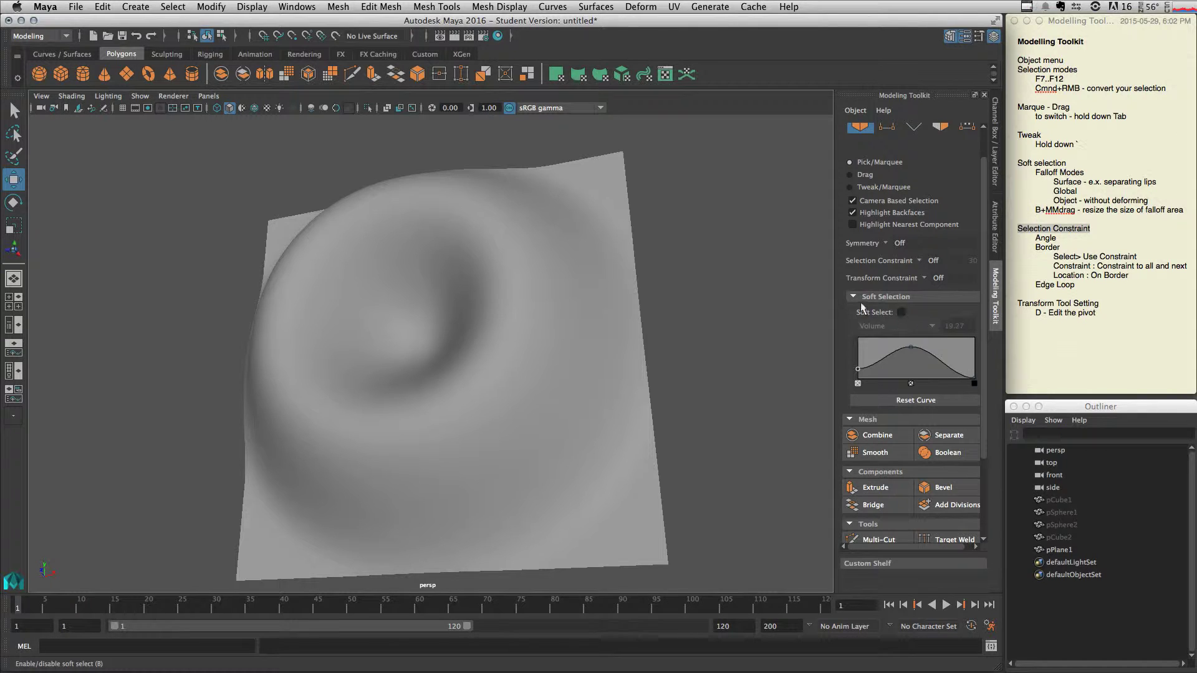
Set the selection constraint to Angle with a value of 5 and switch the plane to face selection.
{"action": "left_click", "coordinate": [917, 262]}
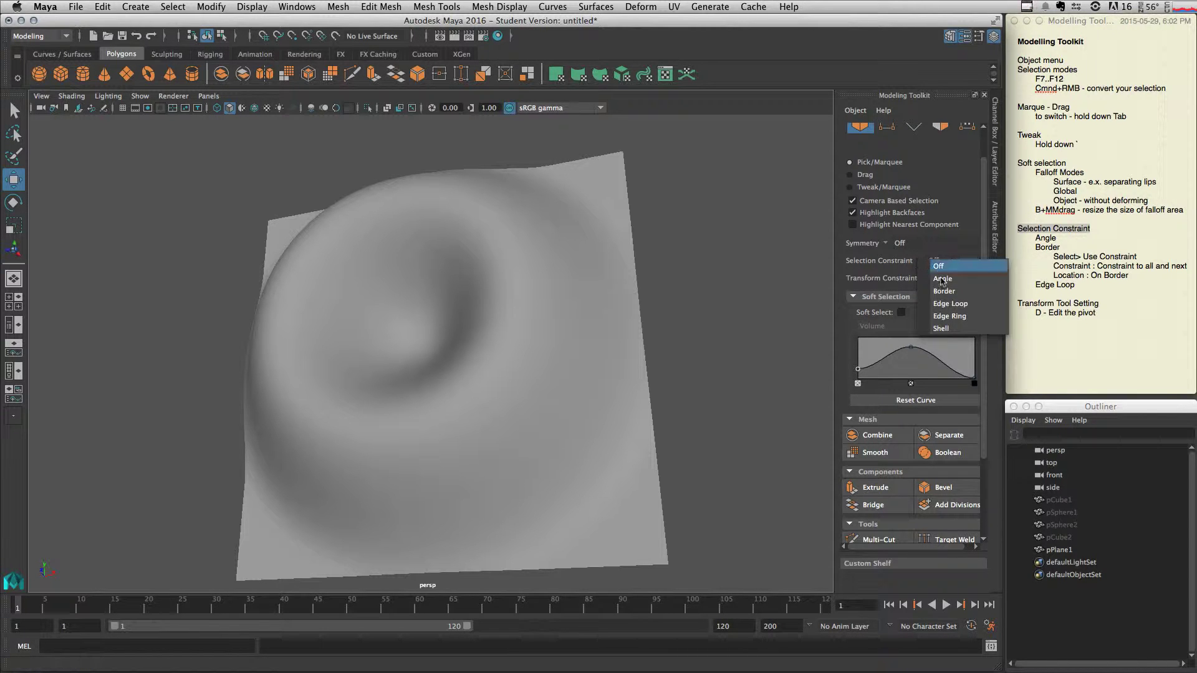
{"action": "left_click", "coordinate": [948, 283]}
{"action": "left_click", "coordinate": [973, 261]}
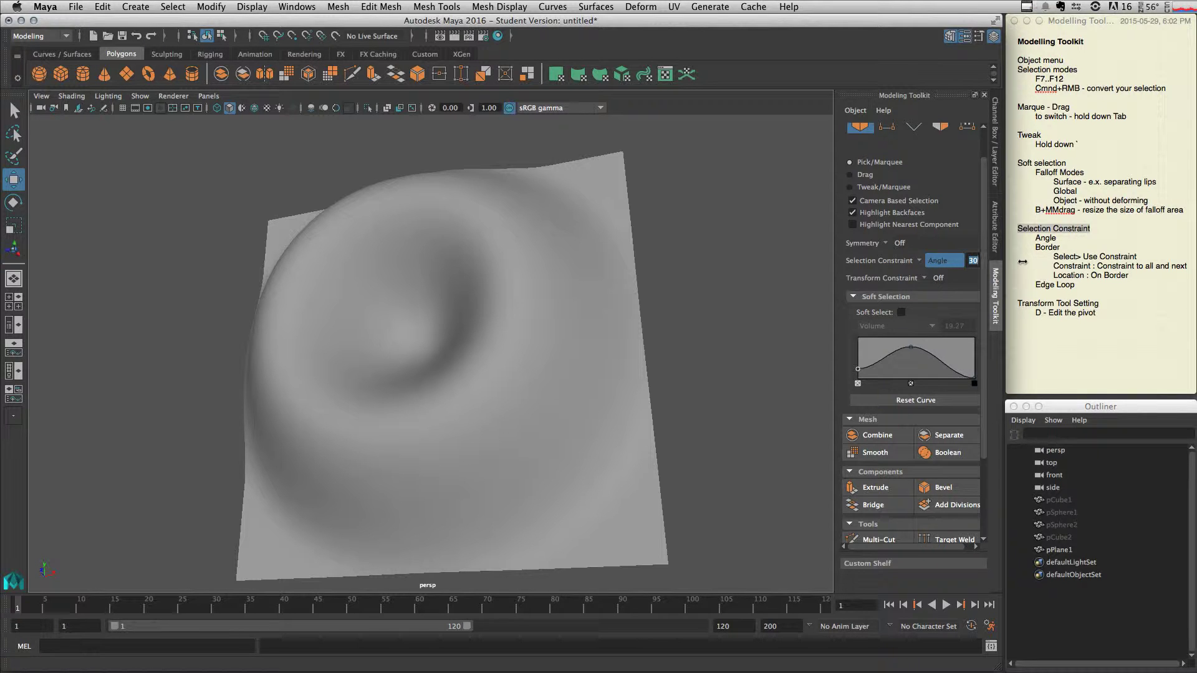
{"action": "right_click_drag", "start_coordinate": [478, 301], "coordinate": [487, 337]}
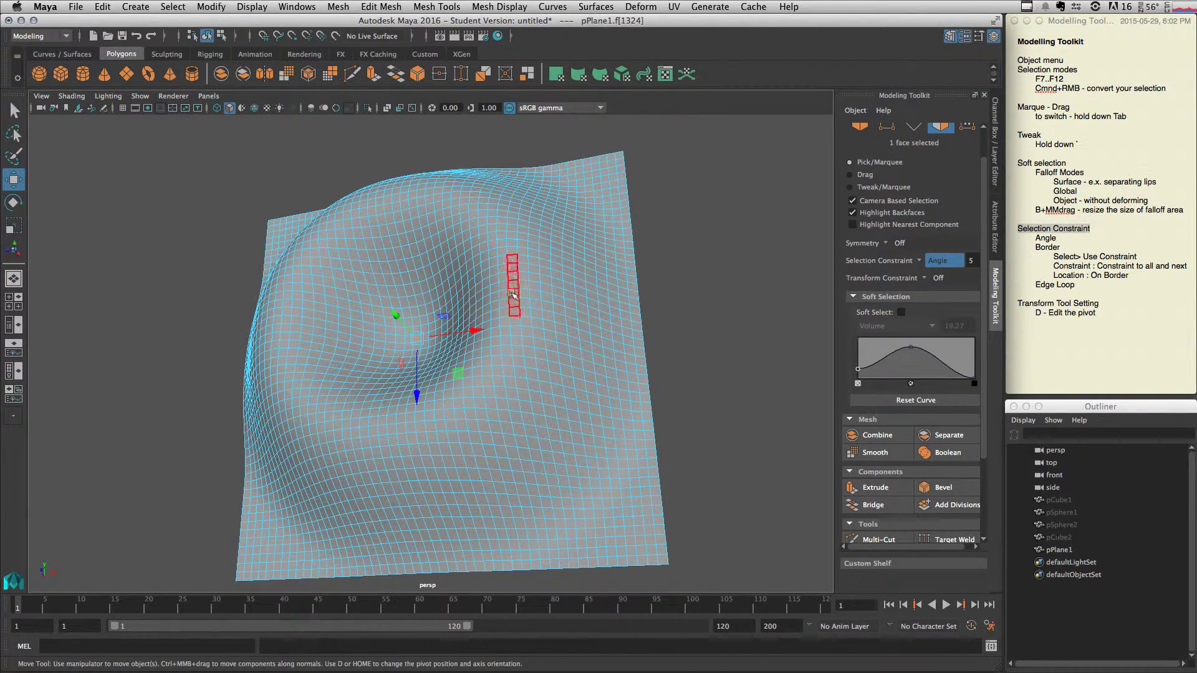
Set the constraint angle to 50 and select the angle-constrained face region along the lower outer slope of the bulge.
{"action": "right_click_drag", "start_coordinate": [510, 303], "coordinate": [575, 332], "text": "alt"}
{"action": "mouse_move", "coordinate": [575, 332]}
{"action": "left_mouse_down", "text": "alt"}
{"action": "mouse_move", "coordinate": [590, 313]}
{"action": "mouse_move", "coordinate": [569, 331]}
{"action": "left_mouse_up", "text": "alt"}
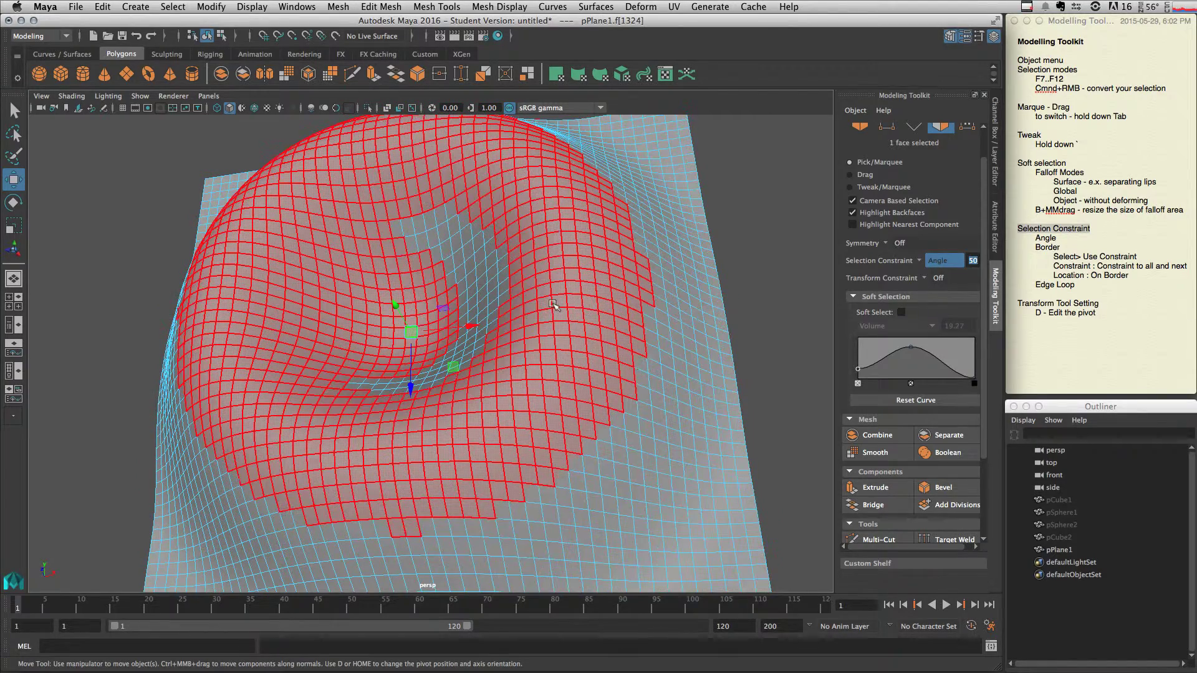
{"action": "left_click", "coordinate": [612, 323]}
{"action": "right_click_drag", "start_coordinate": [612, 323], "coordinate": [458, 346], "text": "alt"}
{"action": "left_click_drag", "start_coordinate": [457, 346], "coordinate": [374, 486], "text": "alt"}
{"action": "left_click", "coordinate": [360, 497]}
Select the angle-constrained band of faces along the inner slope of the central dent.
{"action": "left_click_drag", "start_coordinate": [499, 460], "coordinate": [563, 430], "text": "alt"}
{"action": "left_click_drag", "start_coordinate": [624, 343], "coordinate": [545, 401], "text": "alt"}
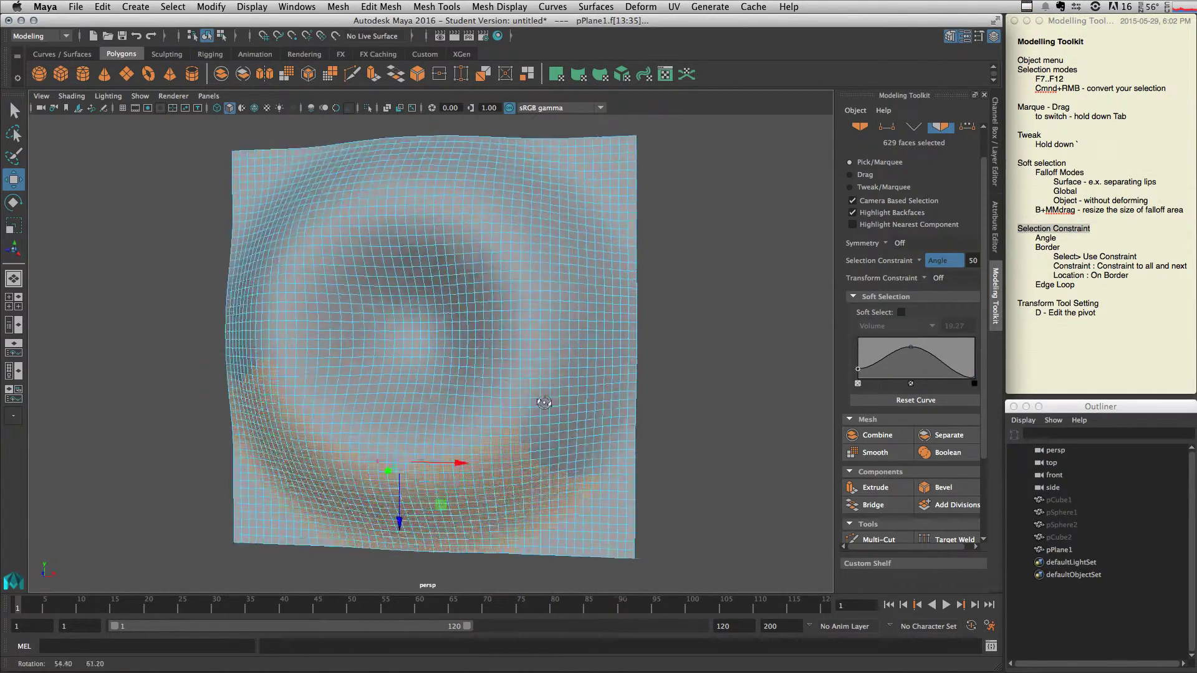
{"action": "left_click", "coordinate": [467, 356]}
{"action": "left_click_drag", "start_coordinate": [471, 353], "coordinate": [429, 329], "text": "alt"}
{"action": "left_click_drag", "start_coordinate": [665, 340], "coordinate": [686, 280], "text": "alt"}
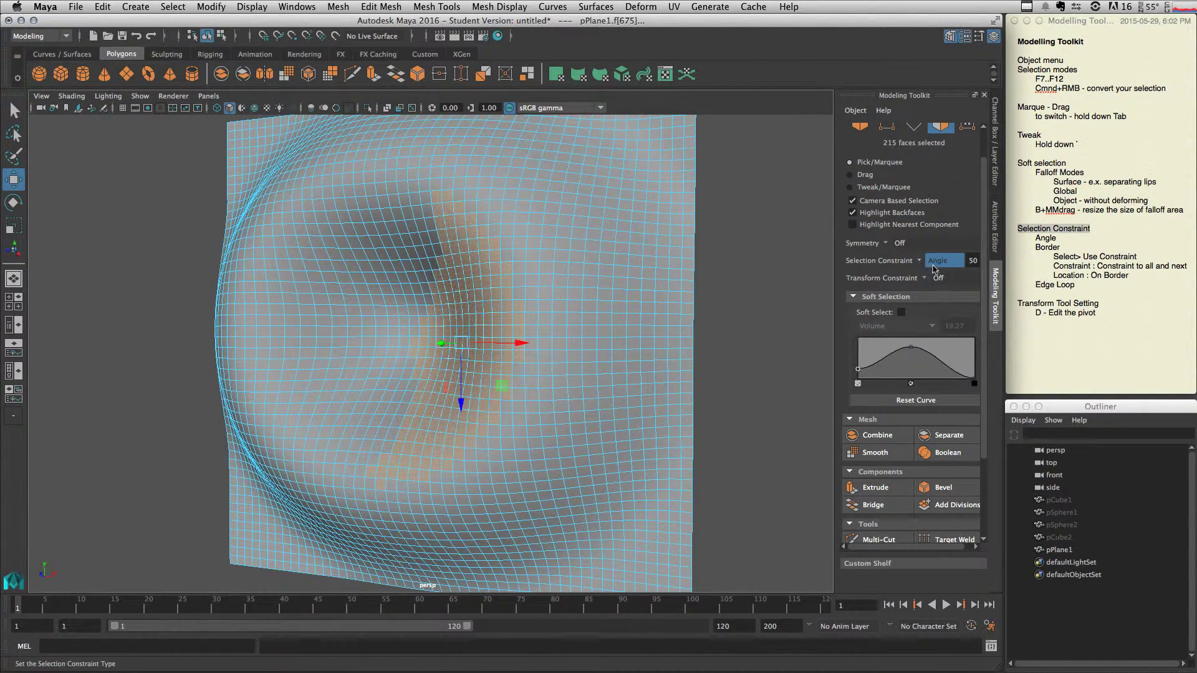
Change the selection constraint to Border.
{"action": "left_click", "coordinate": [936, 262]}
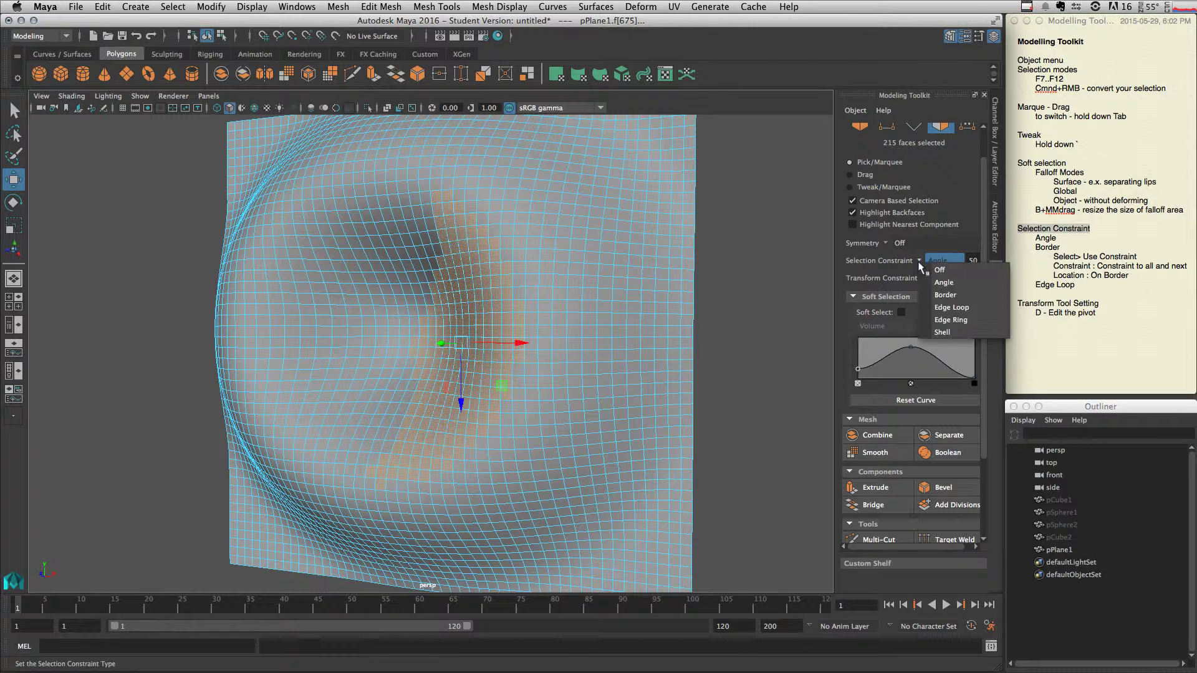
{"action": "left_click", "coordinate": [957, 300]}
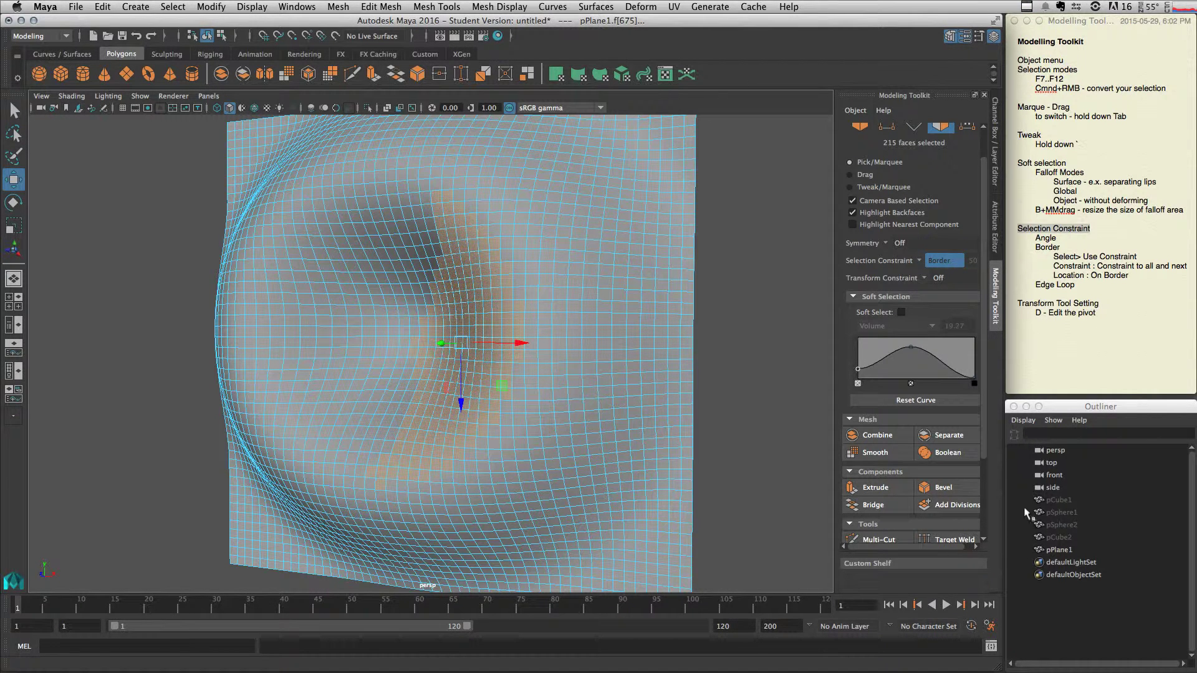
Unhide the four hidden objects pCube1, pSphere1, pSphere2 and pCube2.
{"action": "left_click", "coordinate": [1073, 539]}
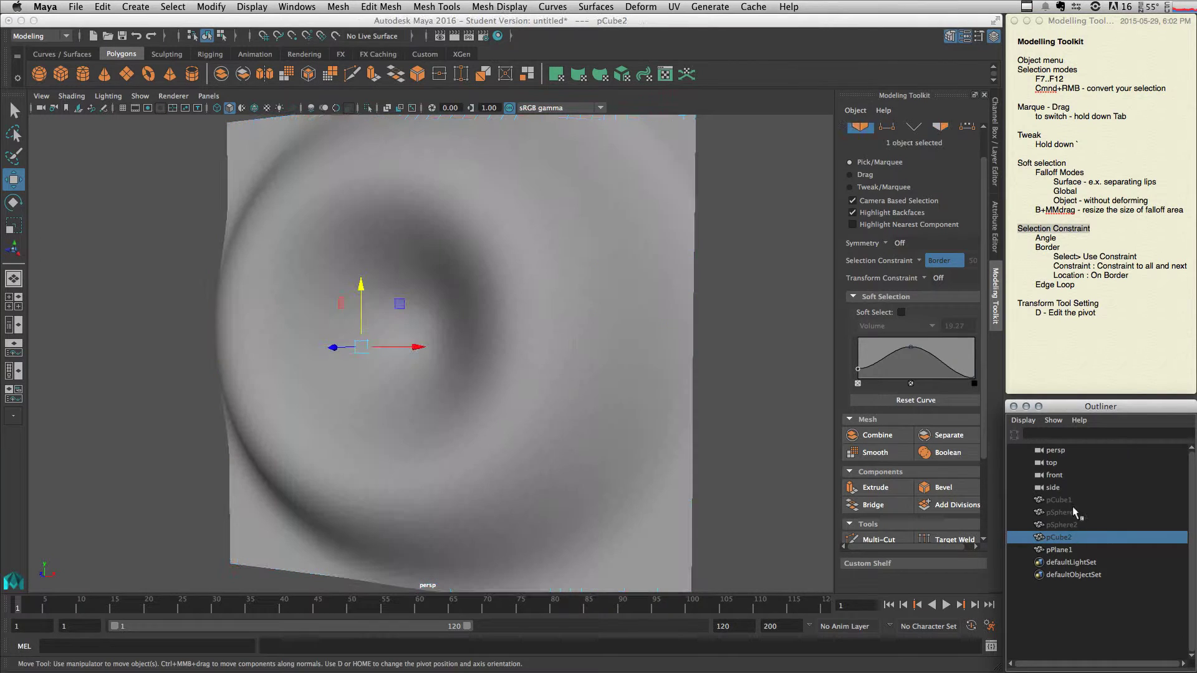
{"action": "left_click", "coordinate": [1071, 501], "text": "shift"}
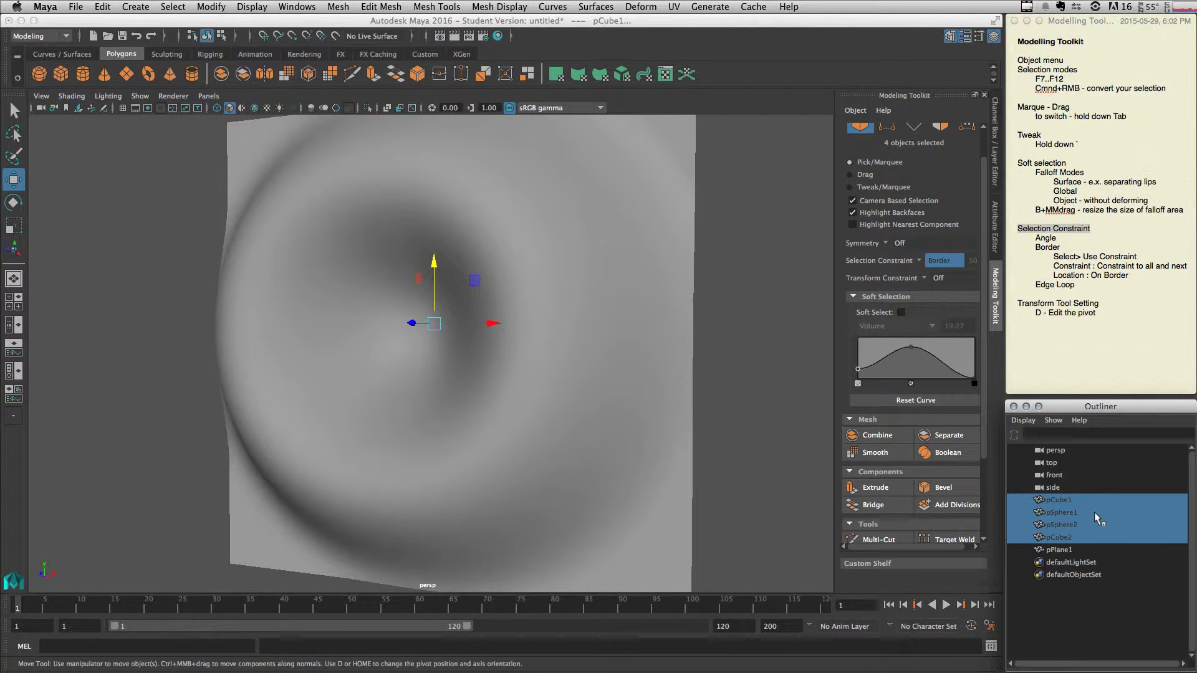
{"action": "key", "text": "shift+h"}
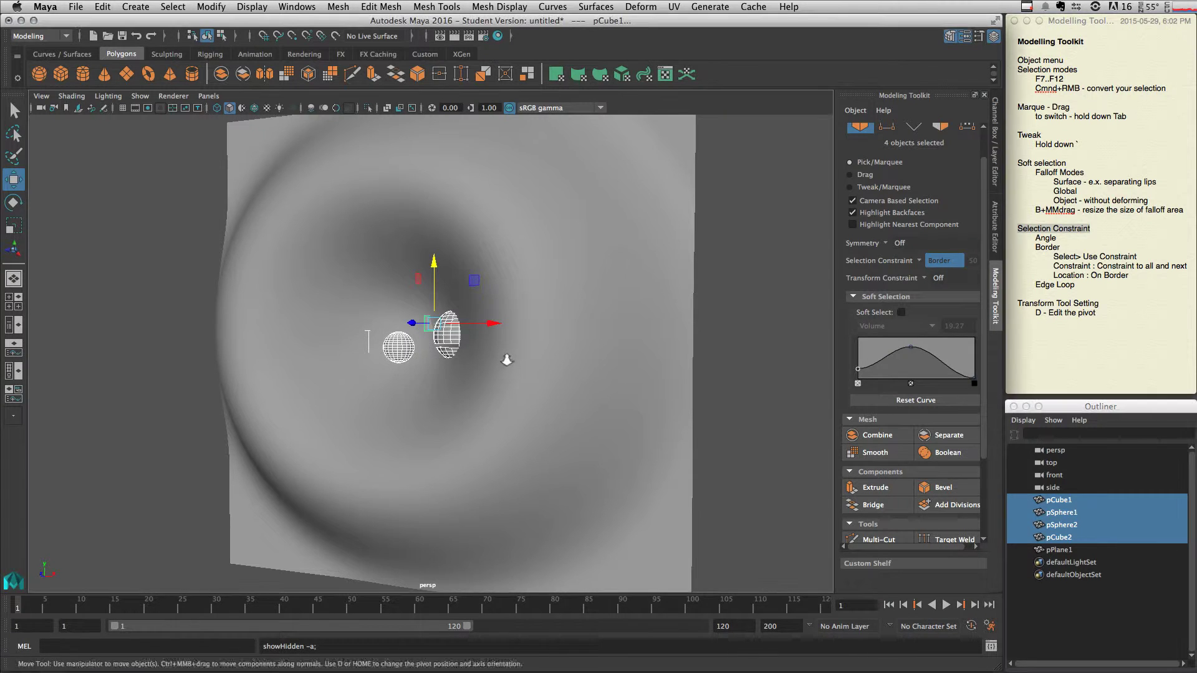
{"action": "scroll", "coordinate": [506, 360], "scroll_direction": "down", "scroll_amount": 3}
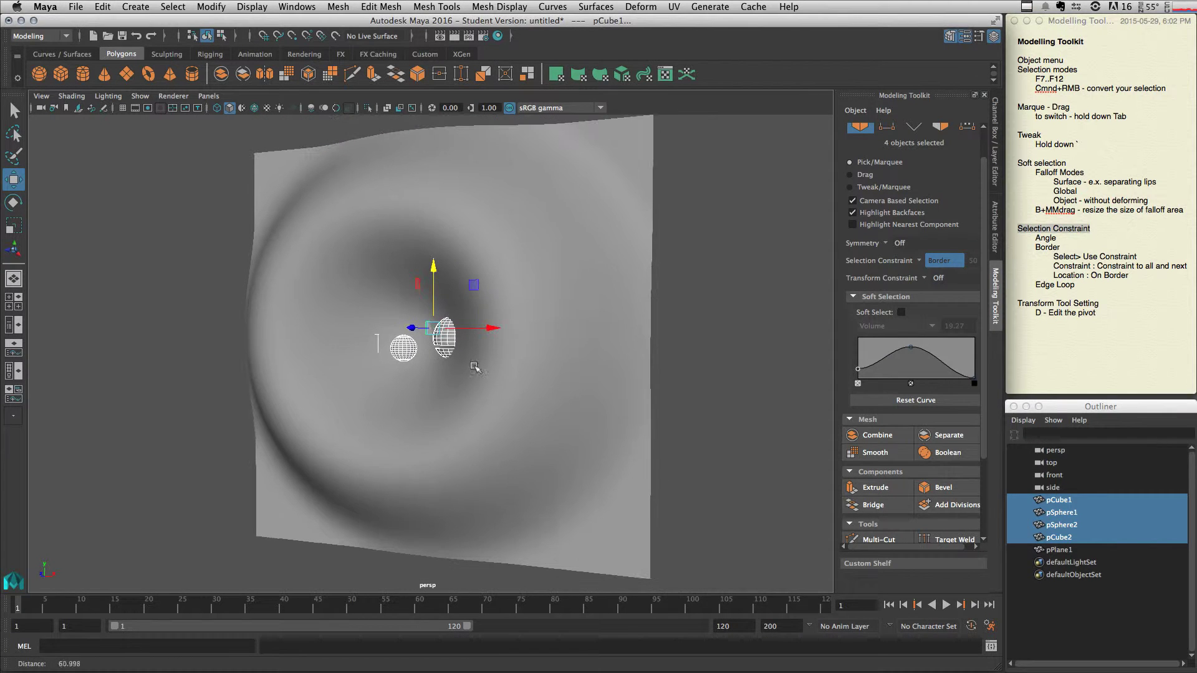
Select the large slotted sphere pSphere1 in front of the plane.
{"action": "left_click", "coordinate": [1059, 550]}
{"action": "left_click_drag", "start_coordinate": [409, 351], "coordinate": [463, 384], "text": "alt"}
{"action": "right_click_drag", "start_coordinate": [420, 377], "coordinate": [689, 342], "text": "alt"}
{"action": "left_click_drag", "start_coordinate": [493, 397], "coordinate": [568, 331], "text": "alt"}
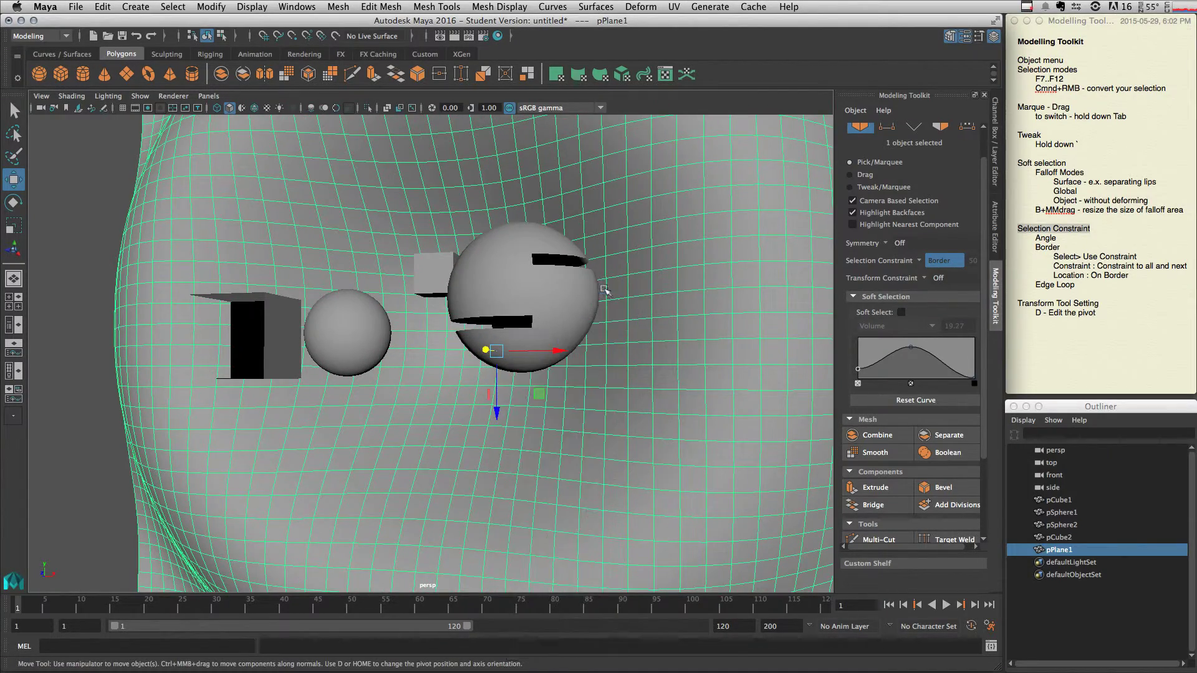
{"action": "left_click", "coordinate": [575, 308]}
{"action": "right_click_drag", "start_coordinate": [567, 318], "coordinate": [723, 313], "text": "alt"}
{"action": "left_click_drag", "start_coordinate": [661, 319], "coordinate": [597, 328], "text": "alt"}
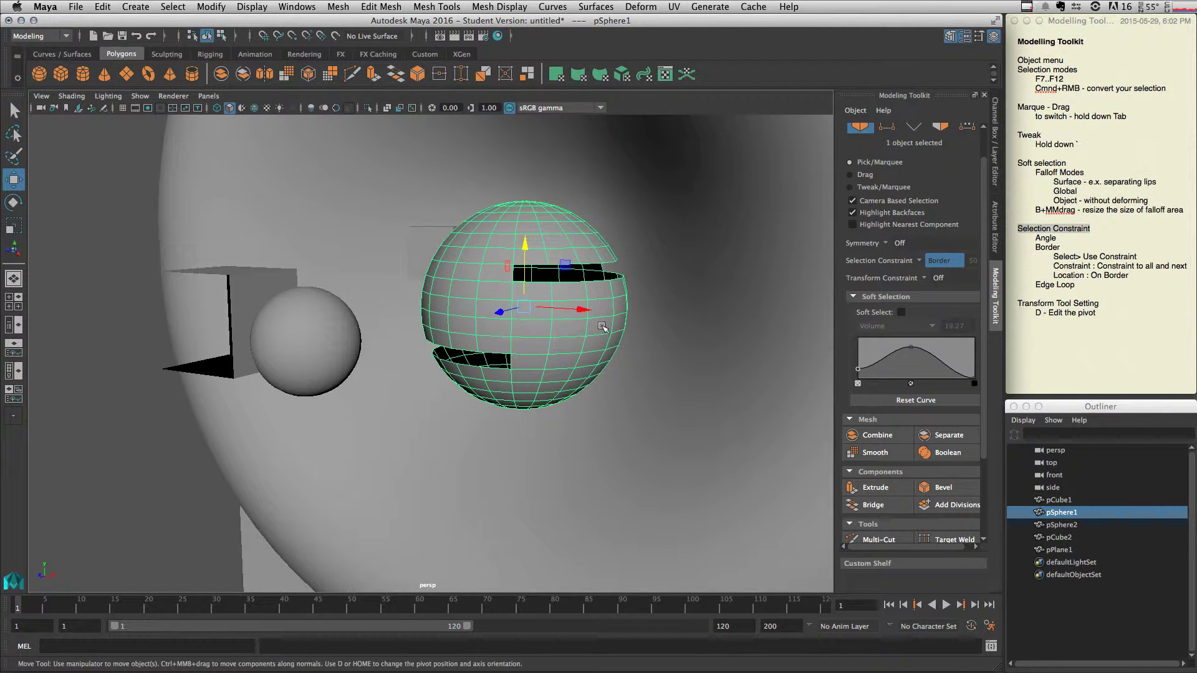
Mark the Border entry in the notes and try to select the slotted sphere's border edges in edge mode with the Border constraint.
{"action": "left_click", "coordinate": [1037, 244]}
{"action": "left_click_drag", "start_coordinate": [1036, 248], "coordinate": [1060, 247]}
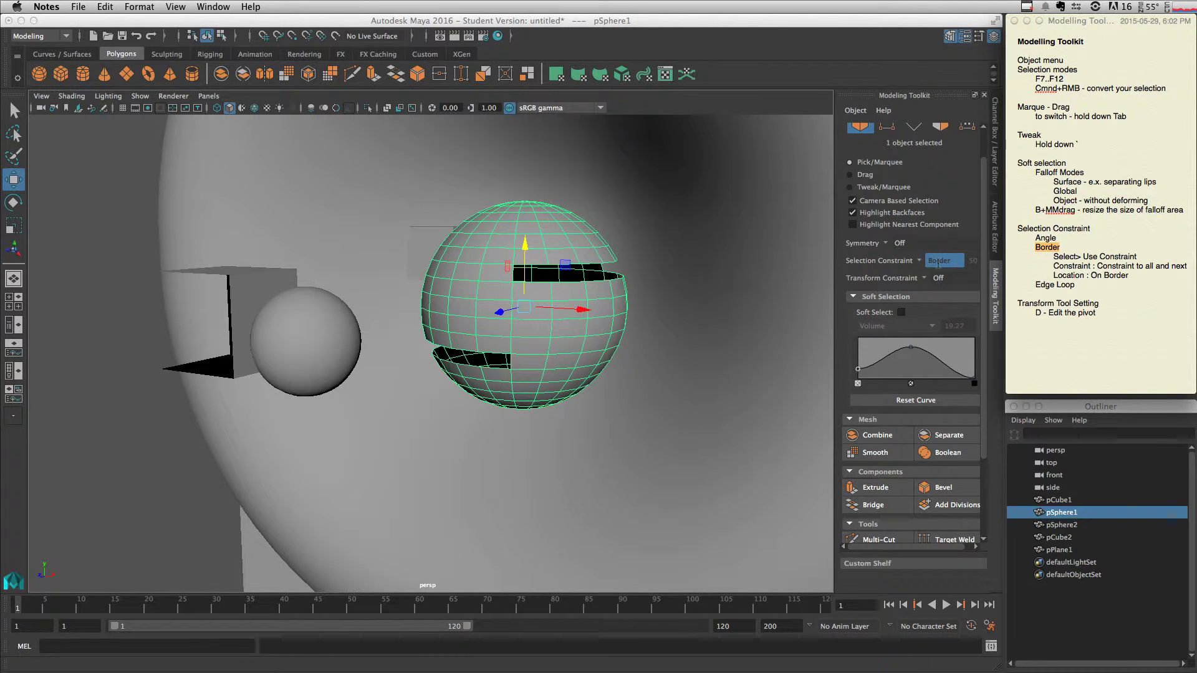
{"action": "right_click_drag", "start_coordinate": [553, 237], "coordinate": [565, 212]}
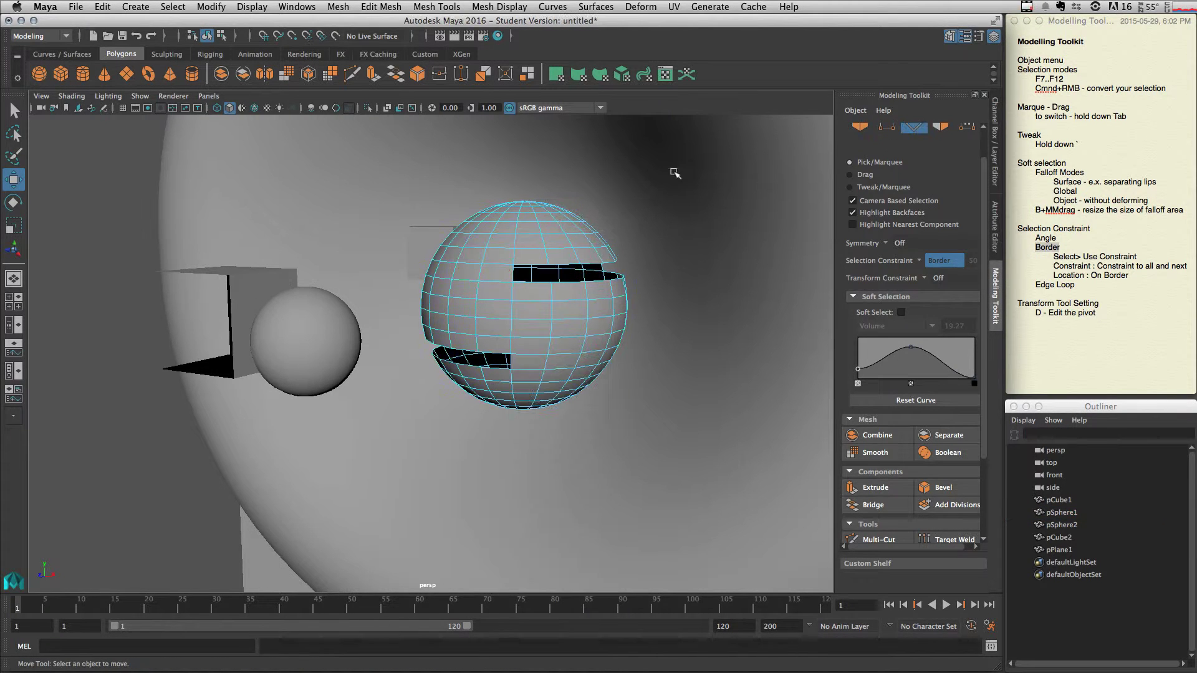
{"action": "left_click_drag", "start_coordinate": [694, 157], "coordinate": [295, 496]}
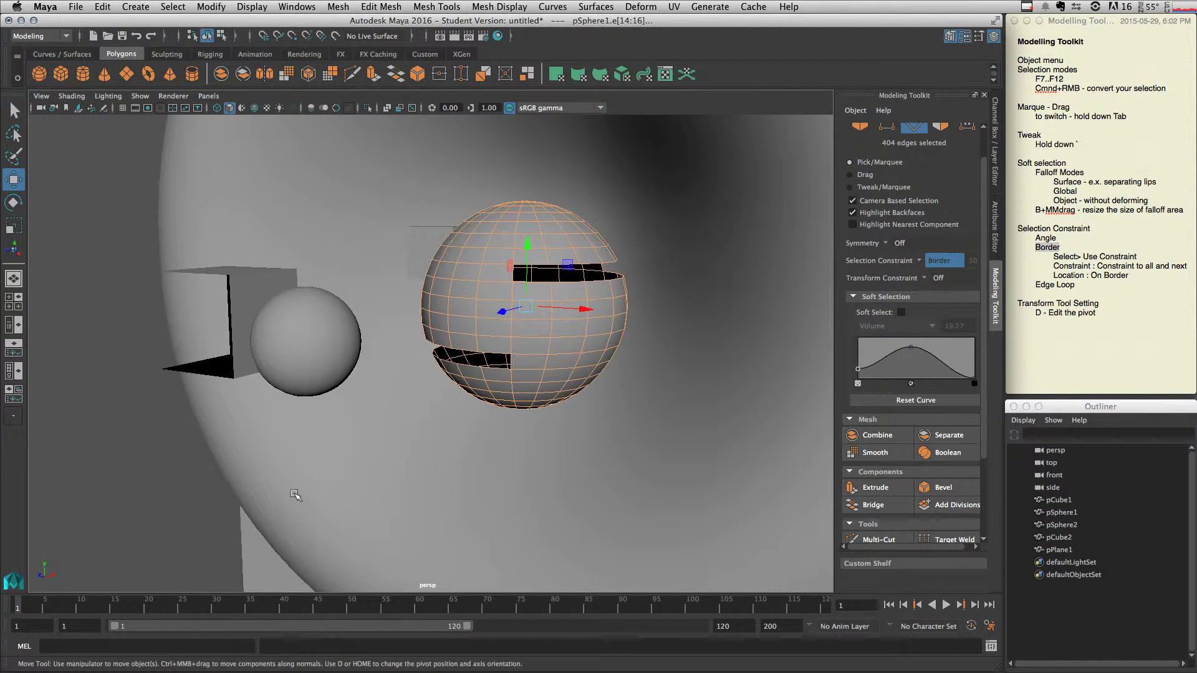
{"action": "left_click_drag", "start_coordinate": [701, 148], "coordinate": [398, 472]}
{"action": "left_click", "coordinate": [595, 282]}
{"action": "left_click", "coordinate": [477, 348]}
{"action": "left_click_drag", "start_coordinate": [714, 168], "coordinate": [352, 454]}
{"action": "left_click_drag", "start_coordinate": [715, 162], "coordinate": [374, 458]}
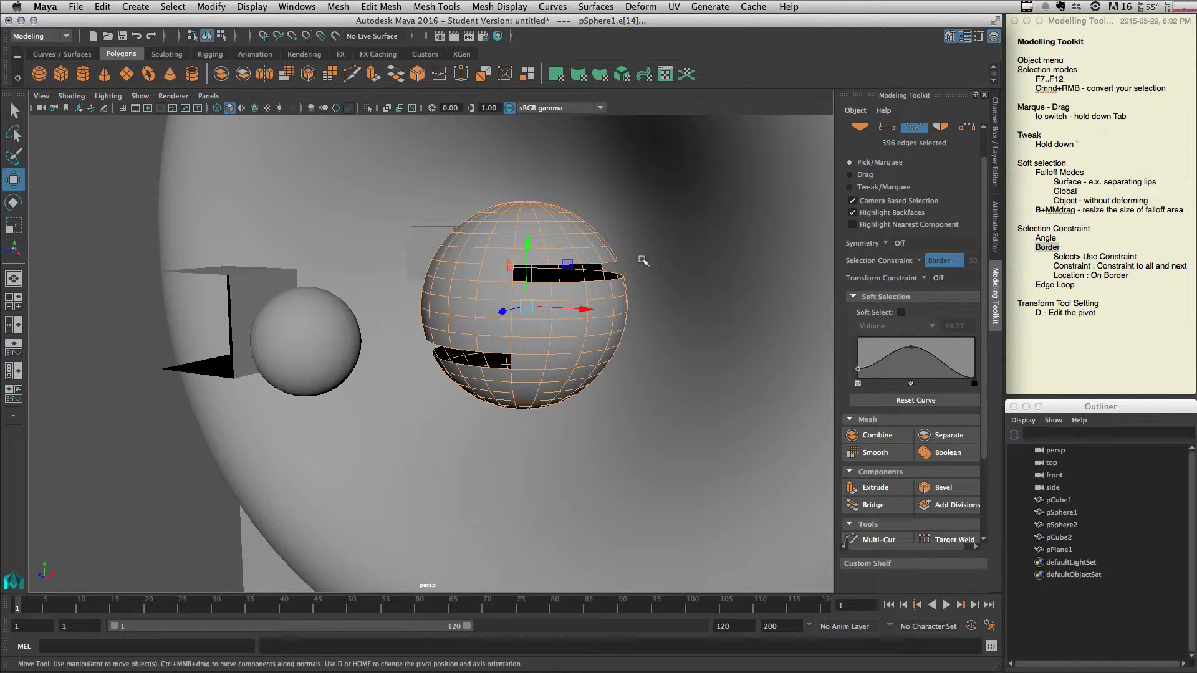
Return to object selection and reselect the large slotted sphere.
{"action": "key", "text": "F8"}
{"action": "left_click", "coordinate": [624, 208]}
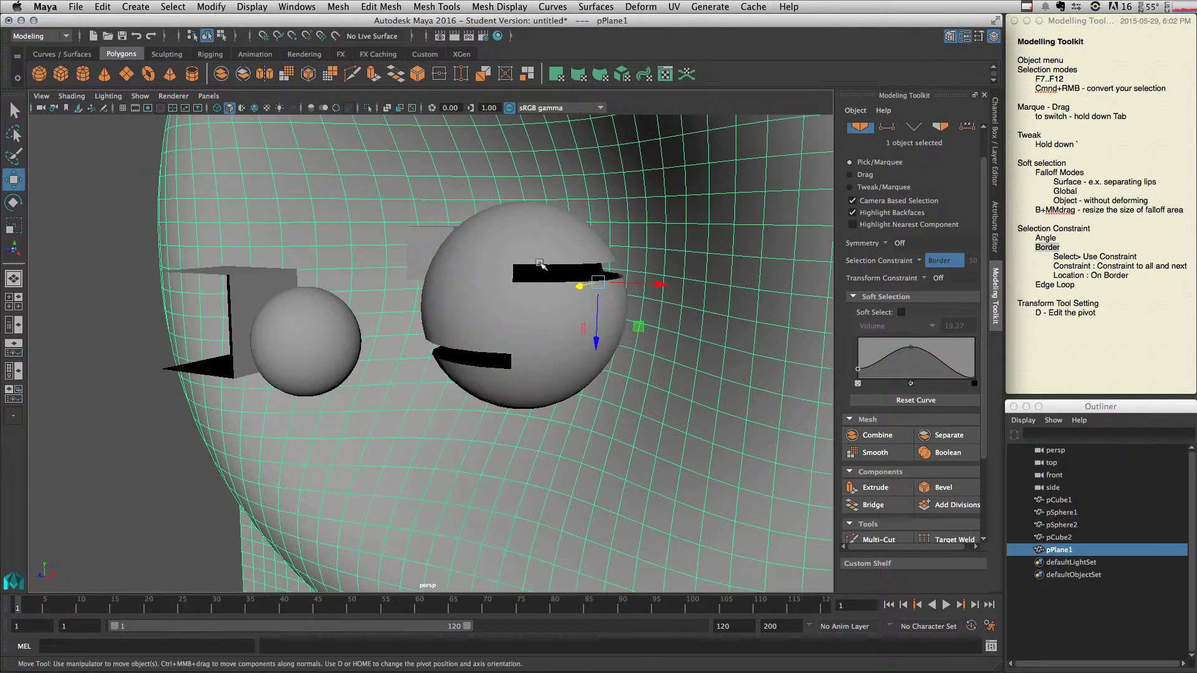
{"action": "left_click", "coordinate": [534, 261]}
{"action": "right_click", "coordinate": [526, 246]}
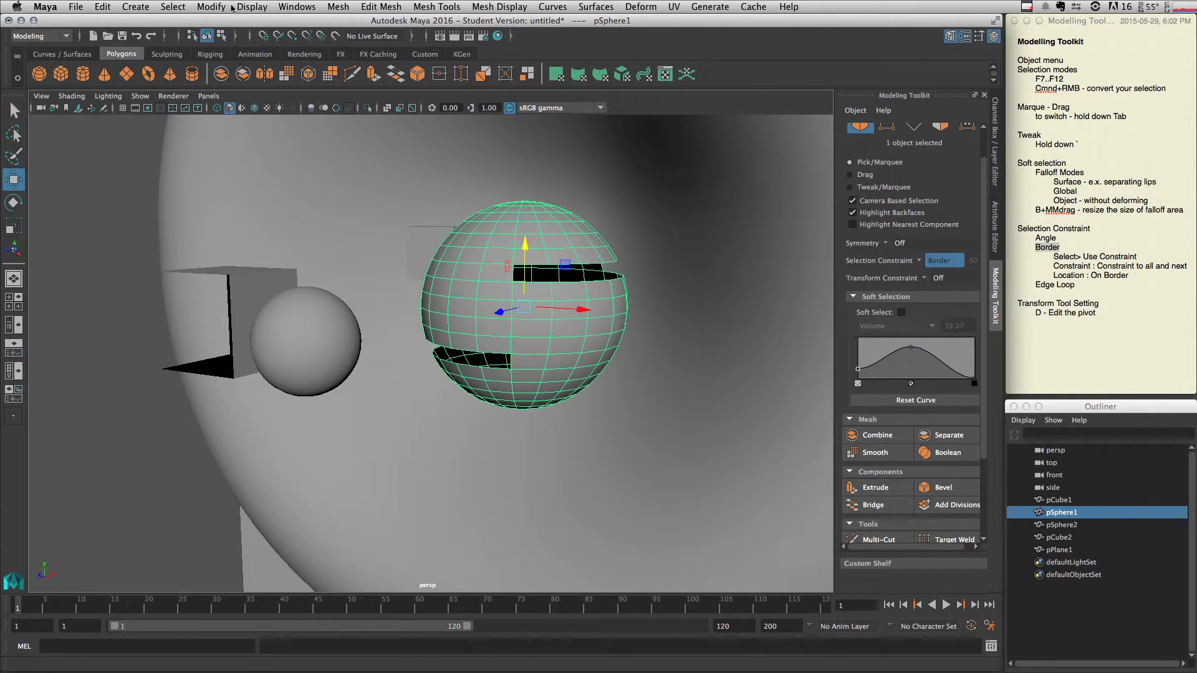
Mark the "Select> Use Constraint" line in the notes and open the Polygon Selection Constraint options for the slotted sphere.
{"action": "left_click", "coordinate": [173, 7]}
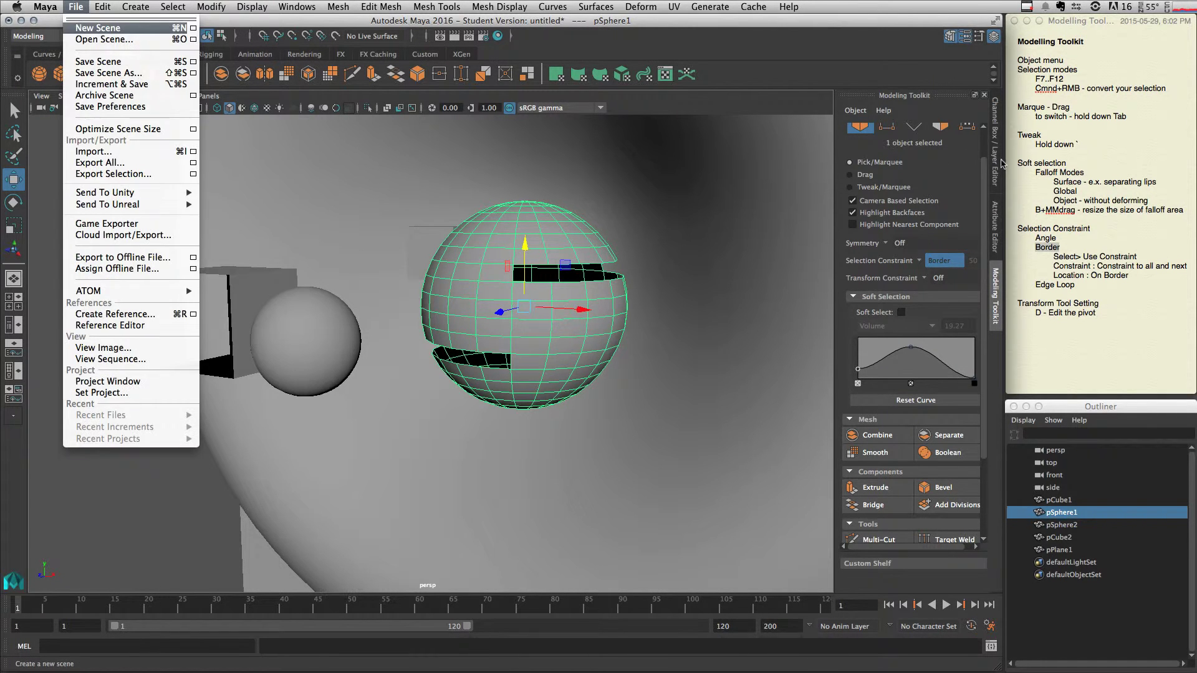
{"action": "left_click", "coordinate": [1067, 178]}
{"action": "double_click", "coordinate": [1066, 183]}
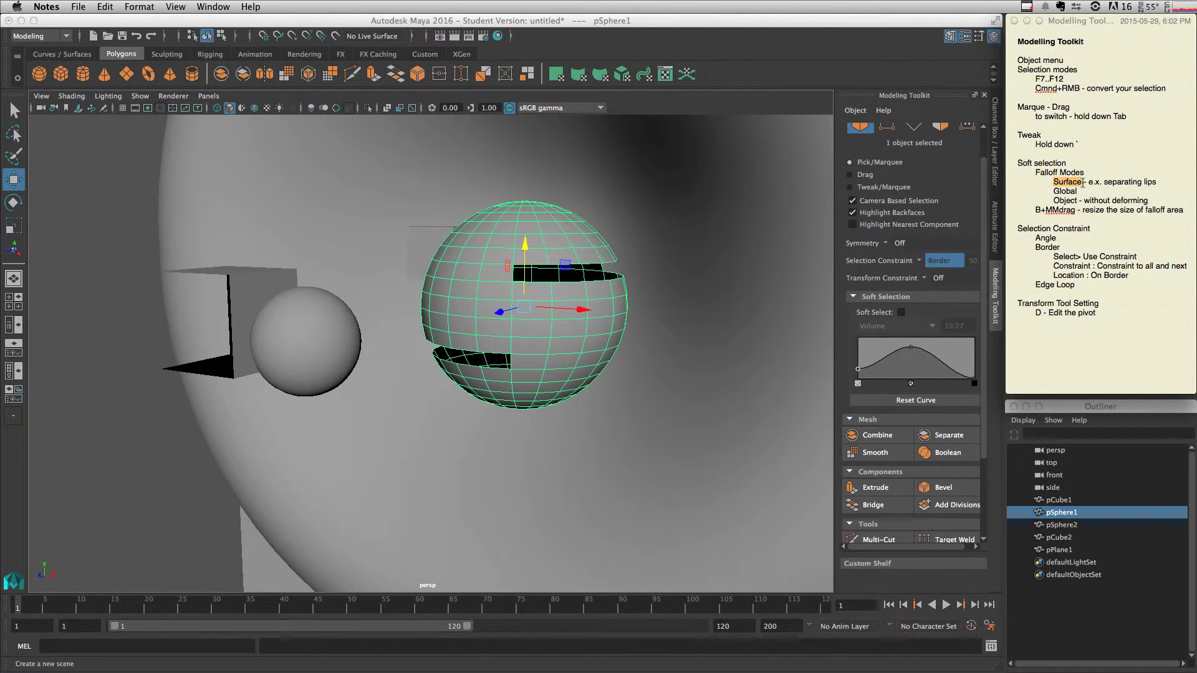
{"action": "left_click_drag", "start_coordinate": [1053, 257], "coordinate": [1140, 256]}
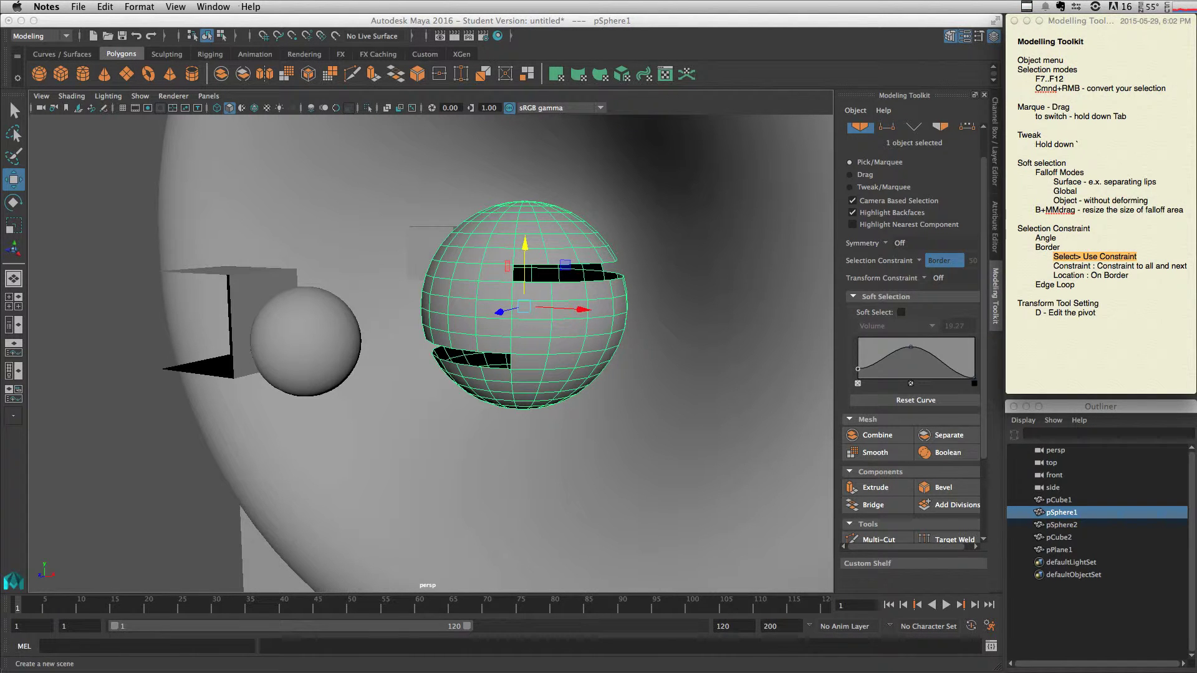
{"action": "left_click", "coordinate": [127, 25]}
{"action": "left_click", "coordinate": [172, 8]}
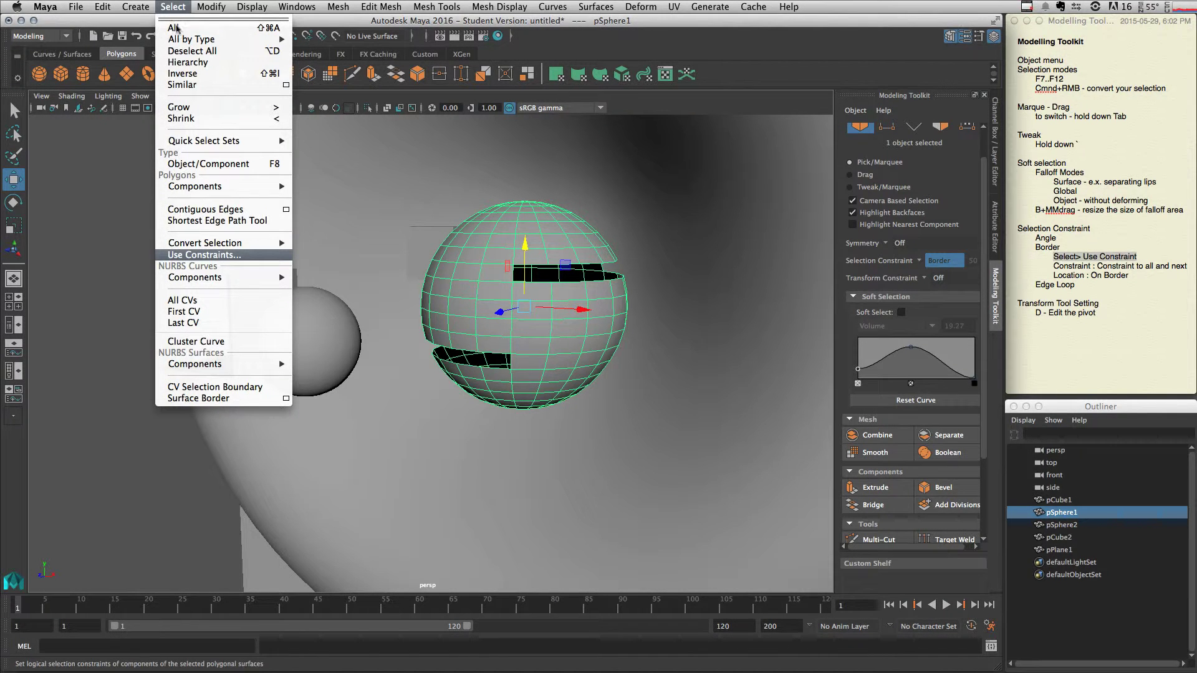
{"action": "left_click", "coordinate": [218, 256]}
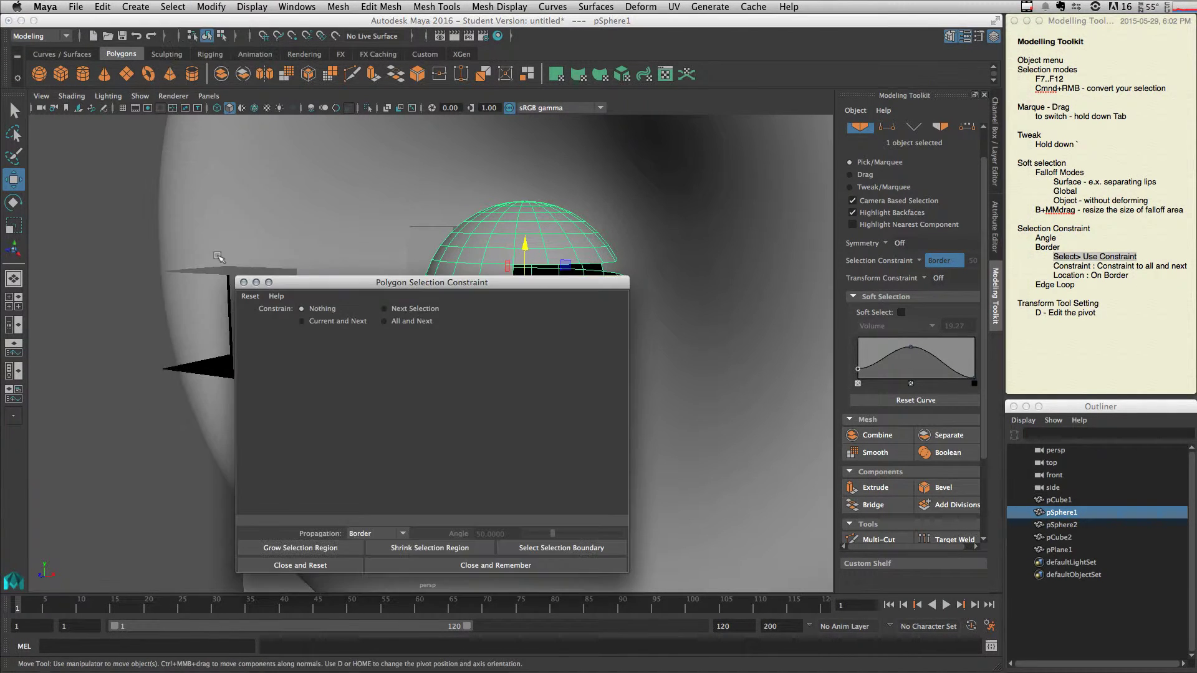
{"action": "left_click_drag", "start_coordinate": [483, 269], "coordinate": [620, 194]}
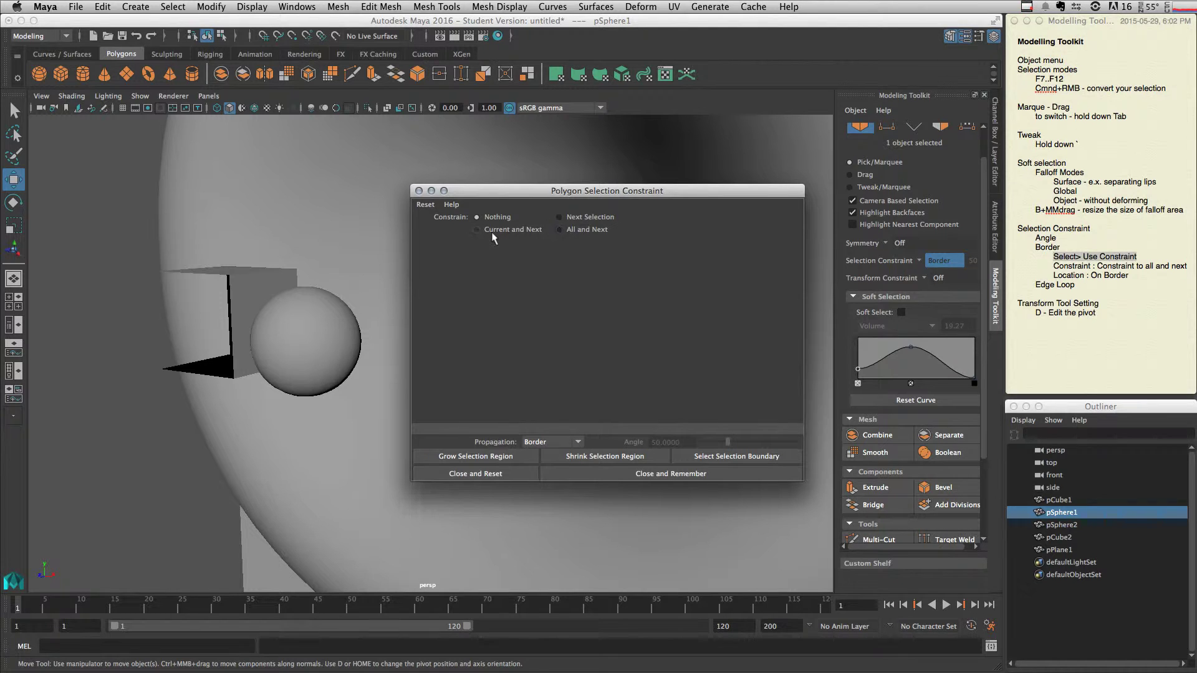
{"action": "left_click_drag", "start_coordinate": [647, 187], "coordinate": [675, 275]}
Switch the slotted sphere to face selection and constrain it to All and Next with Location set to OnBorder.
{"action": "right_click_drag", "start_coordinate": [504, 228], "coordinate": [502, 266]}
{"action": "left_click", "coordinate": [502, 263]}
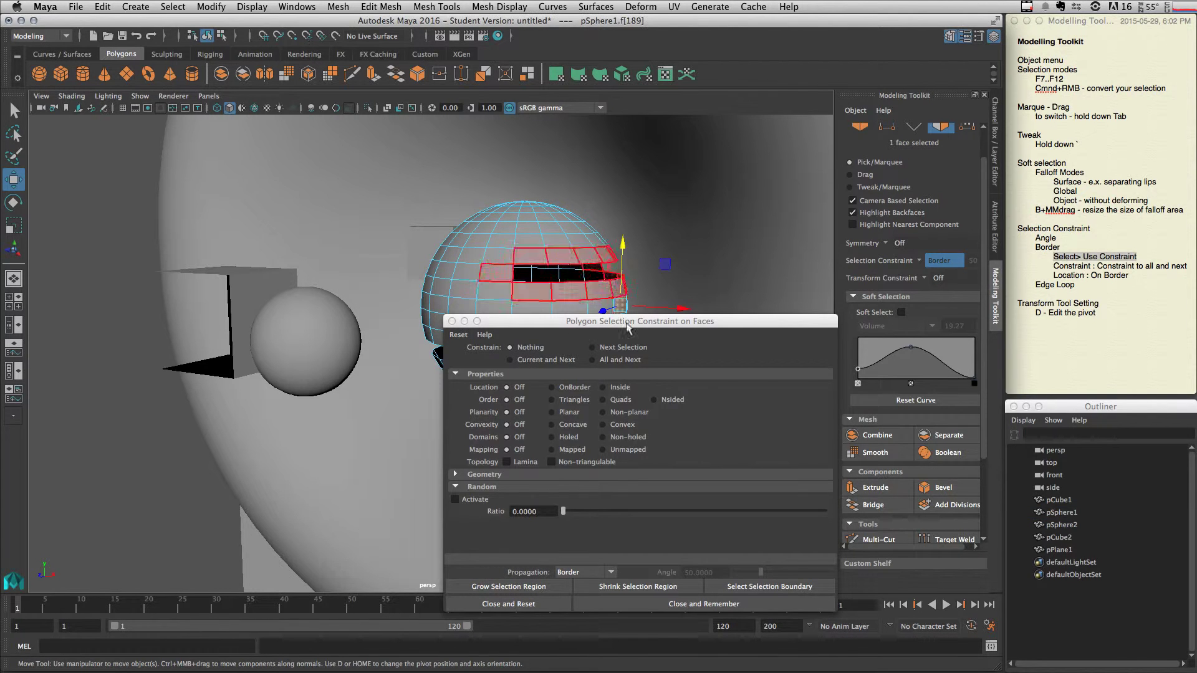
{"action": "left_click_drag", "start_coordinate": [592, 326], "coordinate": [713, 277]}
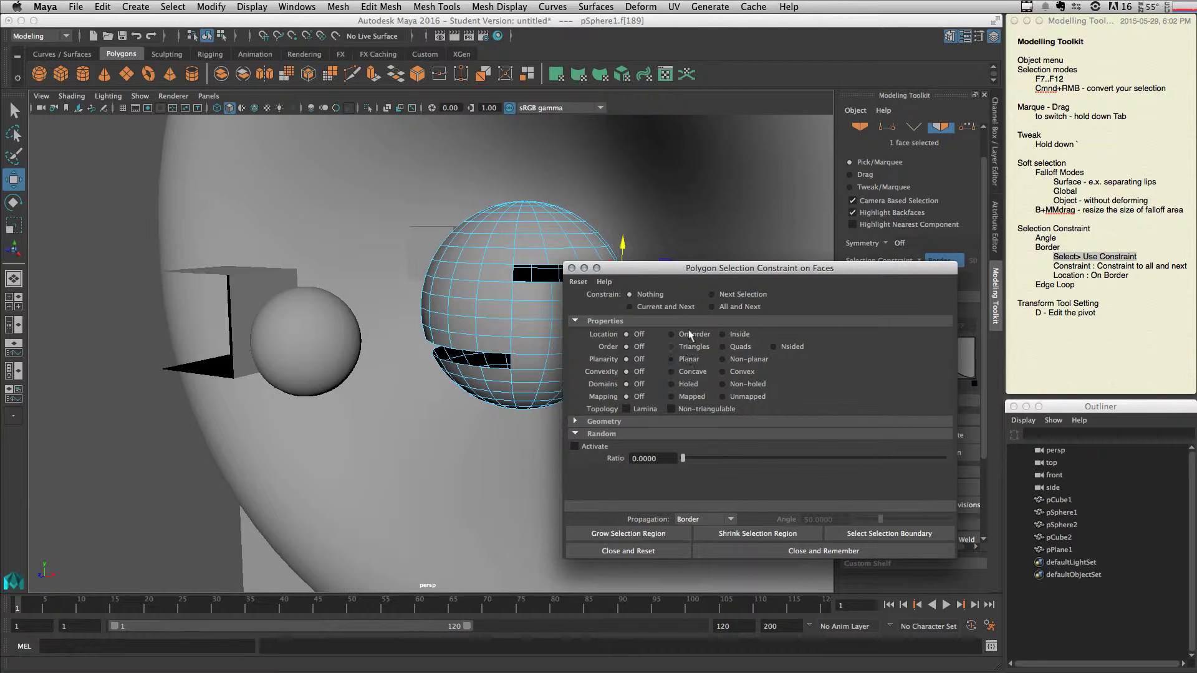
{"action": "left_click", "coordinate": [711, 307]}
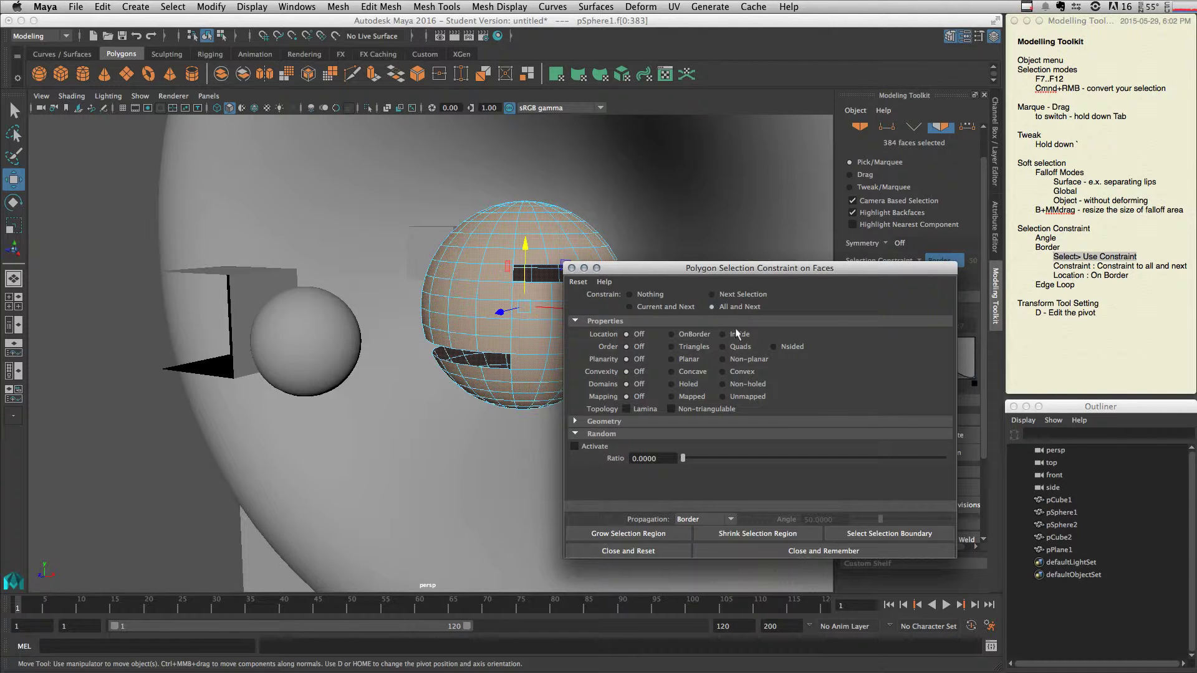
{"action": "left_click", "coordinate": [671, 335]}
{"action": "left_click_drag", "start_coordinate": [720, 270], "coordinate": [876, 671]}
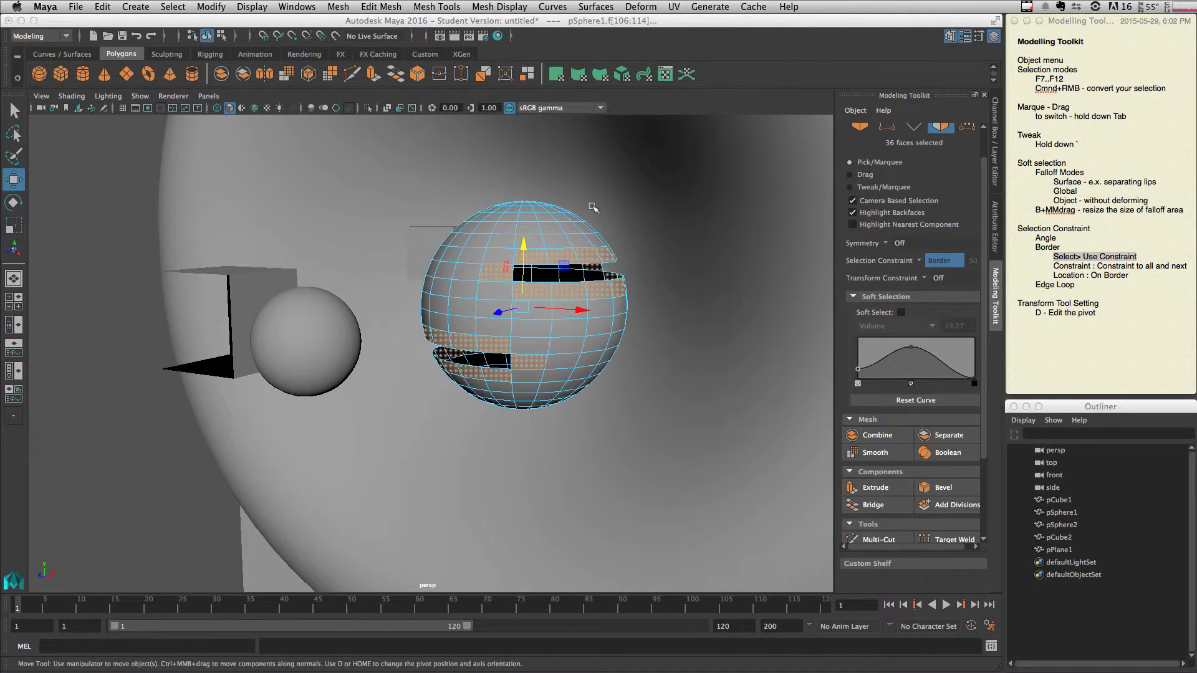
Select the border edges around the sphere's two slots in edge mode by marqueeing the whole sphere.
{"action": "left_click_drag", "start_coordinate": [744, 175], "coordinate": [241, 503]}
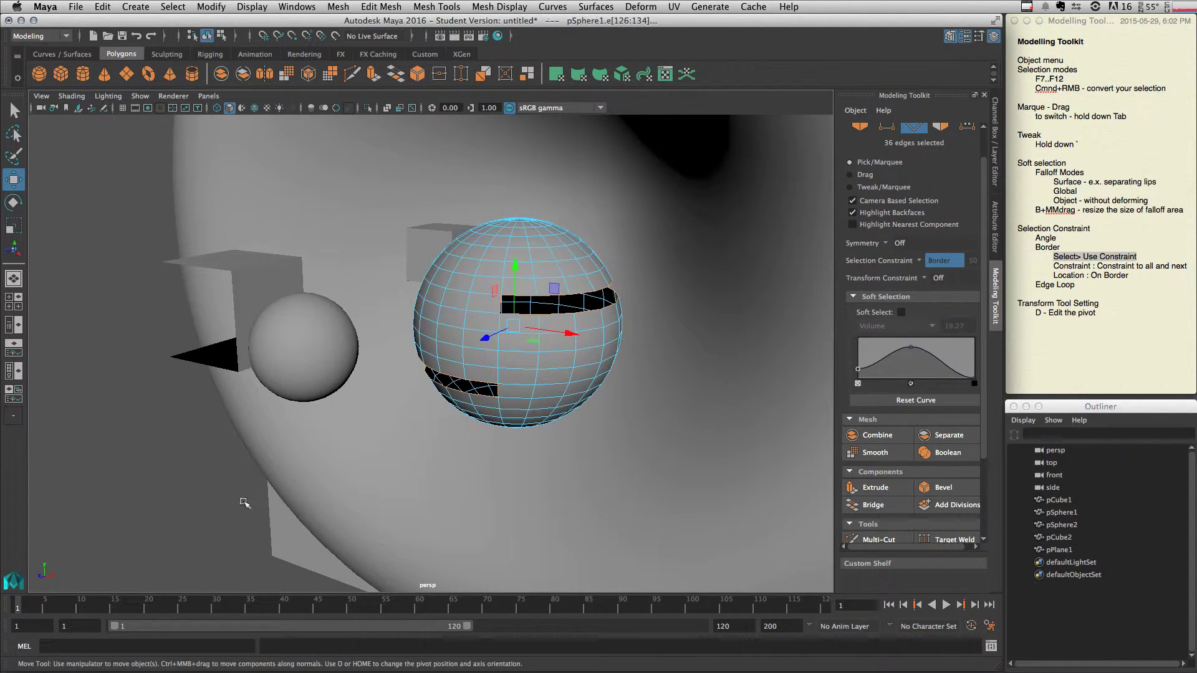
{"action": "left_click_drag", "start_coordinate": [488, 468], "coordinate": [561, 374], "text": "alt"}
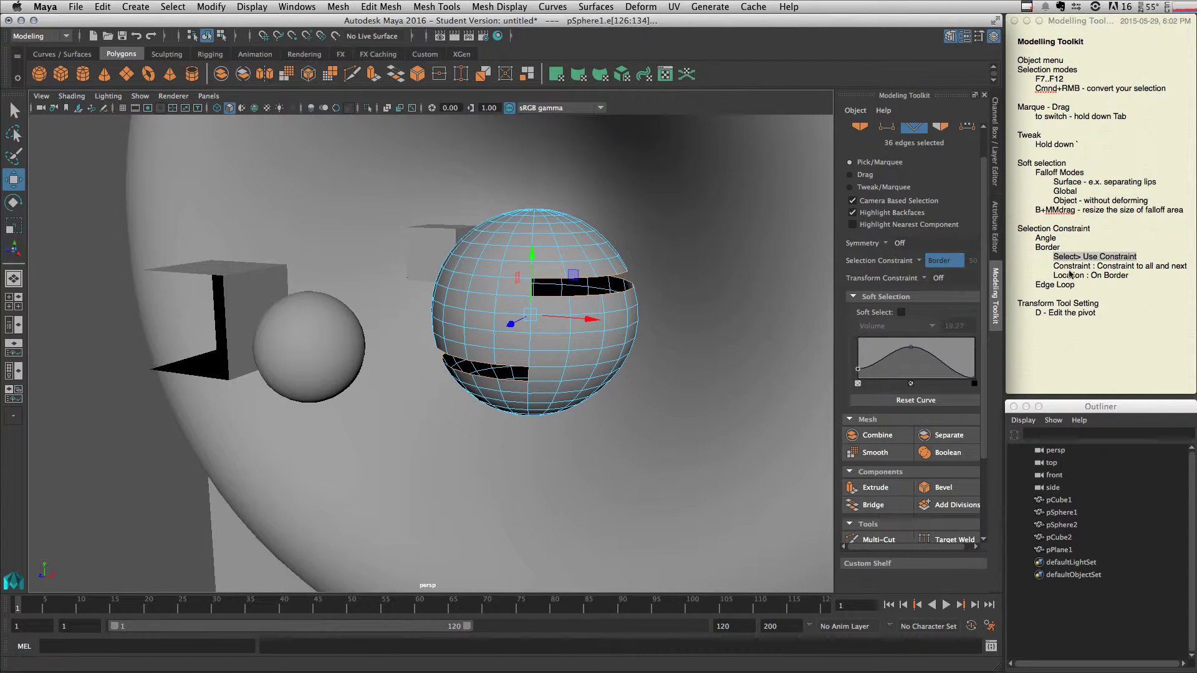
Set the selection constraint to Edge Loop and select a vertical edge loop, then the horizontal loop around the sphere's middle.
{"action": "left_click", "coordinate": [1058, 288]}
{"action": "left_click_drag", "start_coordinate": [1035, 285], "coordinate": [1074, 287]}
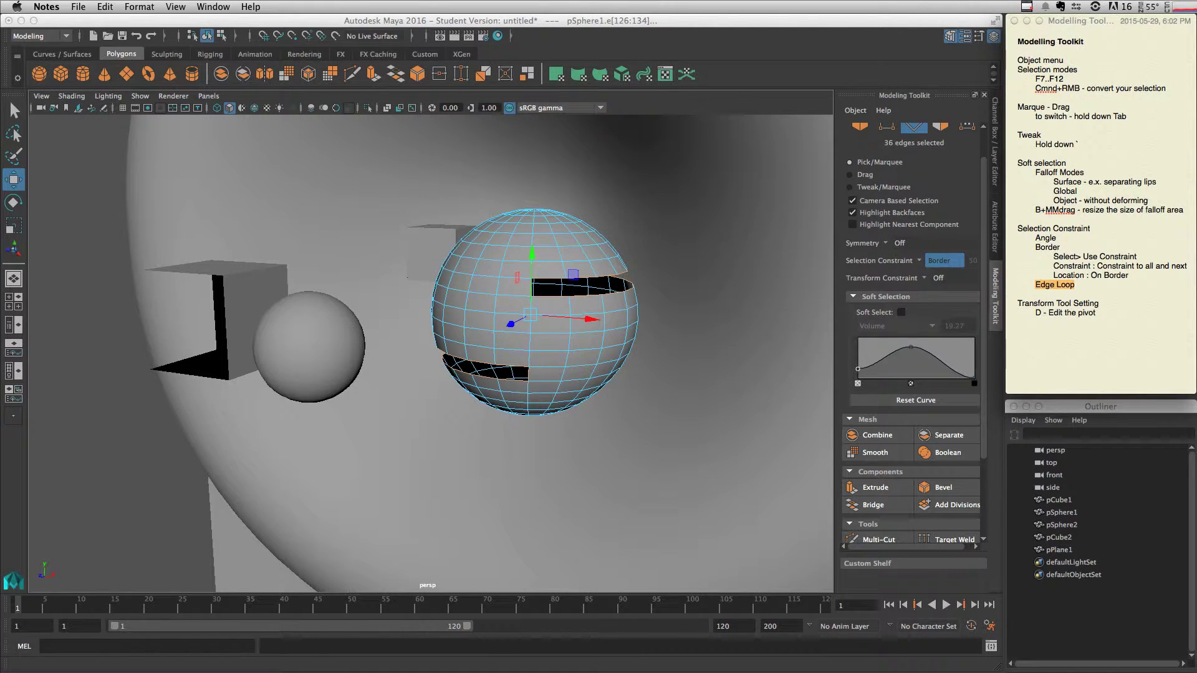
{"action": "left_click", "coordinate": [921, 264]}
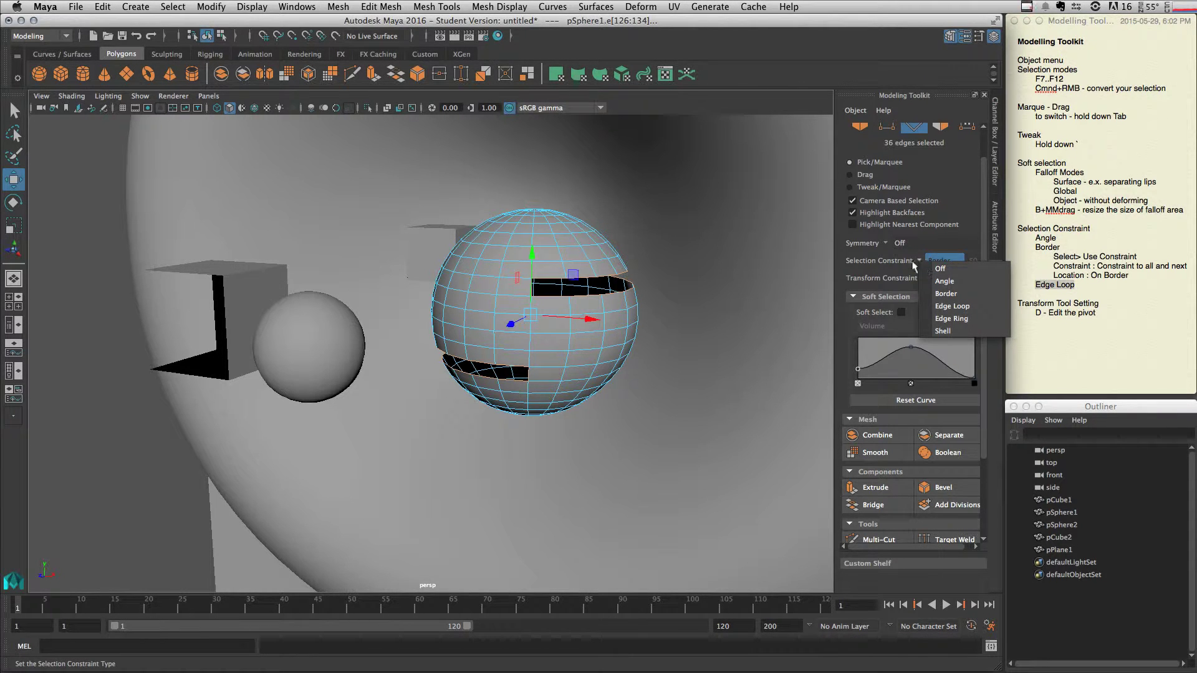
{"action": "left_click", "coordinate": [966, 309]}
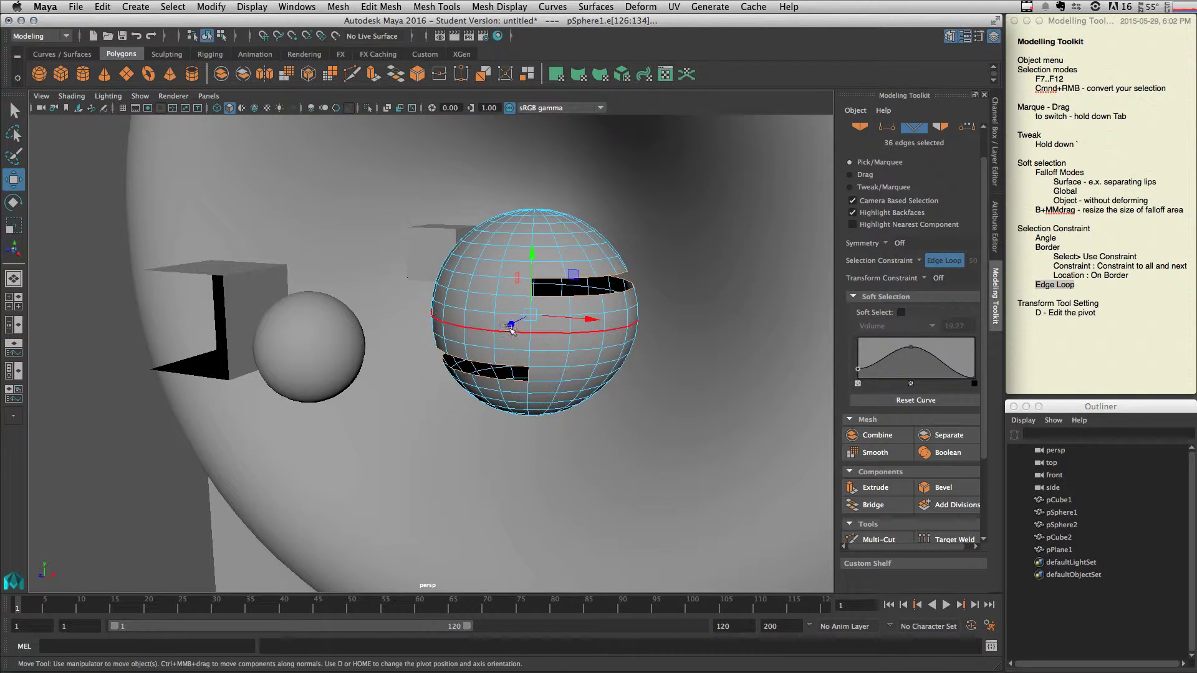
{"action": "left_click", "coordinate": [492, 262]}
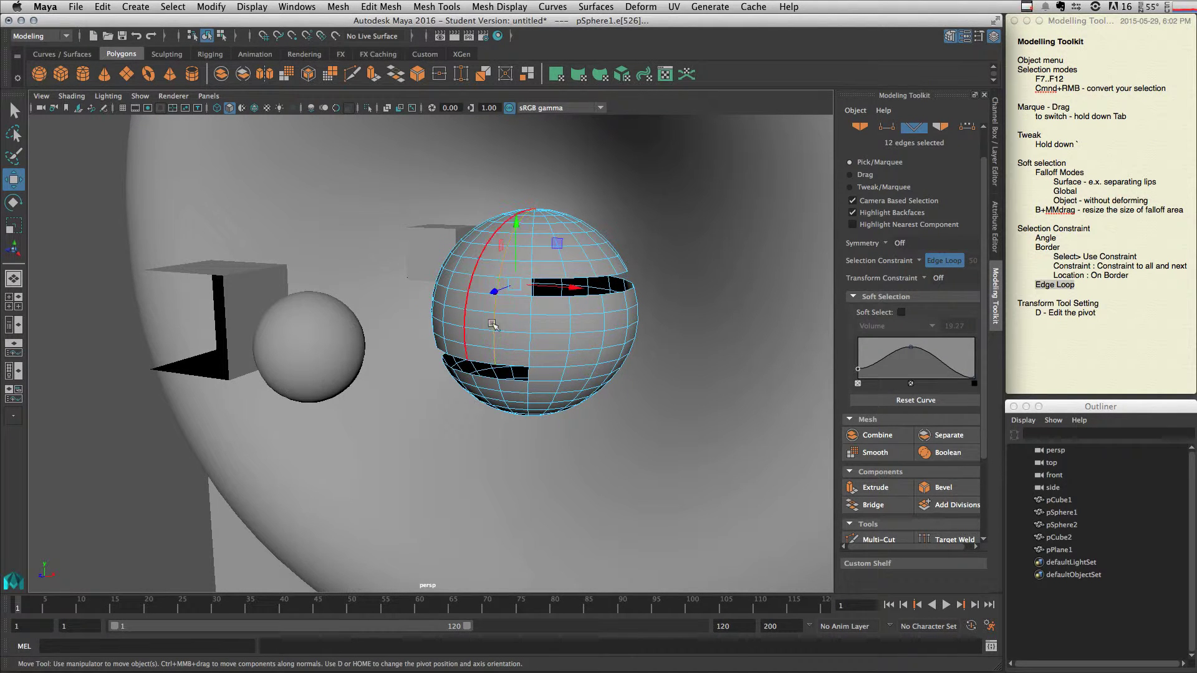
{"action": "left_click", "coordinate": [523, 330]}
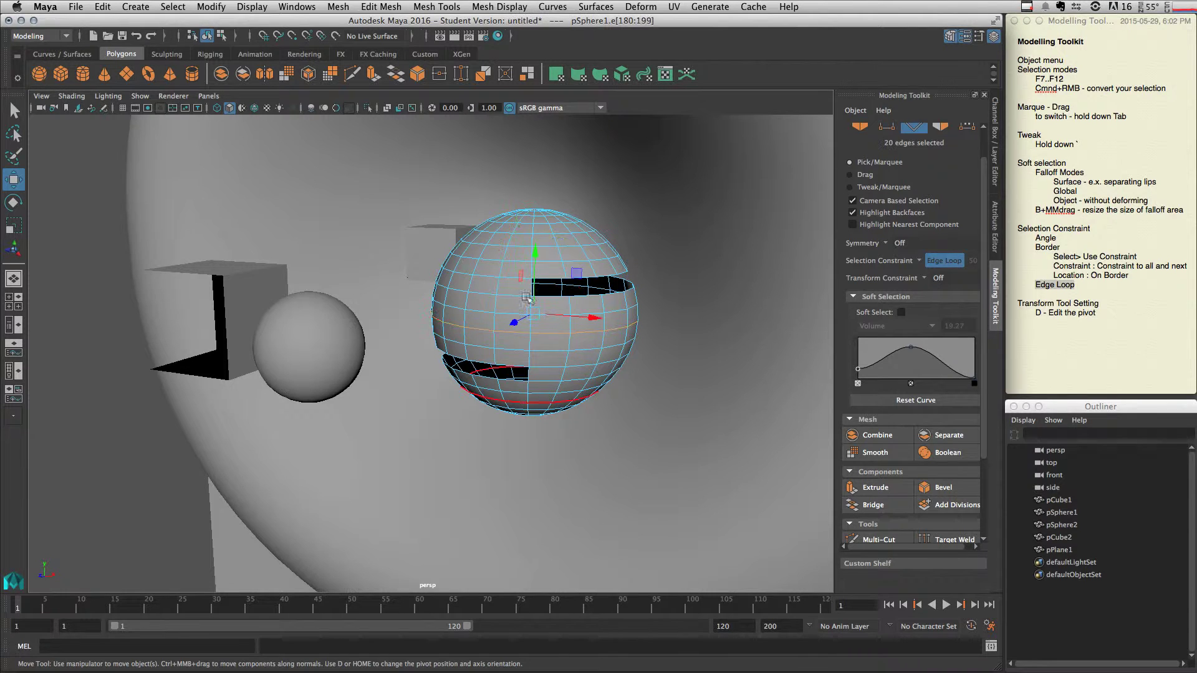
Change the selection constraint to Edge Ring and select edge rings on the sphere's upper front and below the upper slot.
{"action": "left_click", "coordinate": [927, 263]}
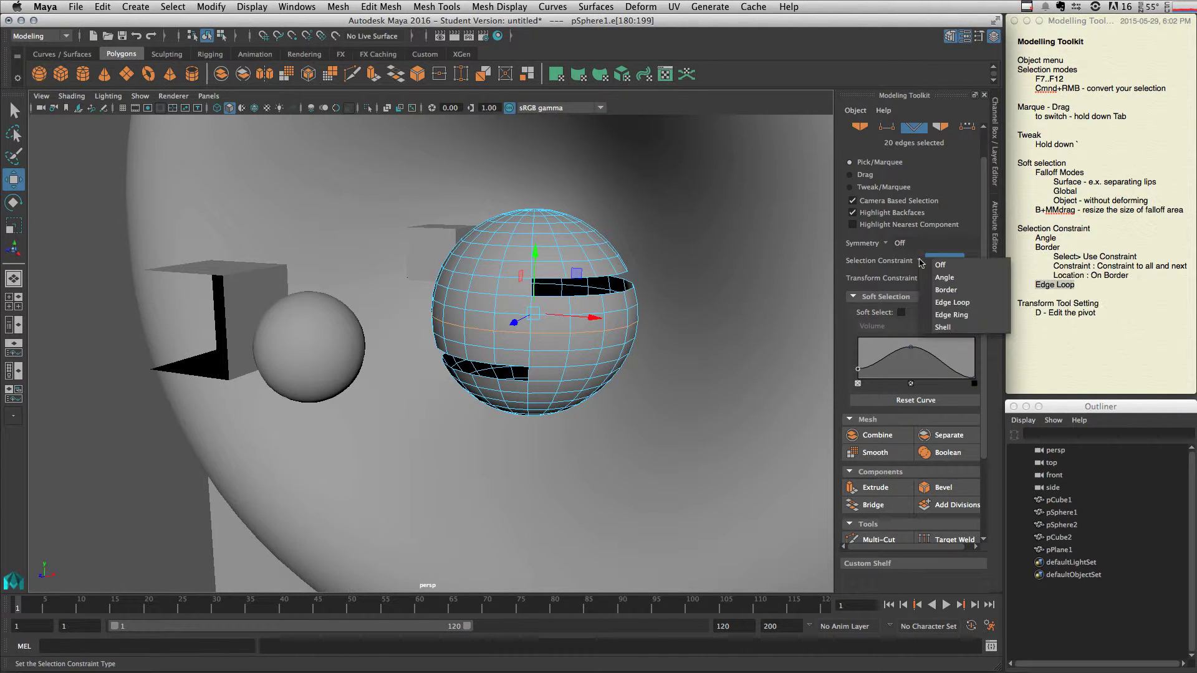
{"action": "left_click", "coordinate": [987, 315]}
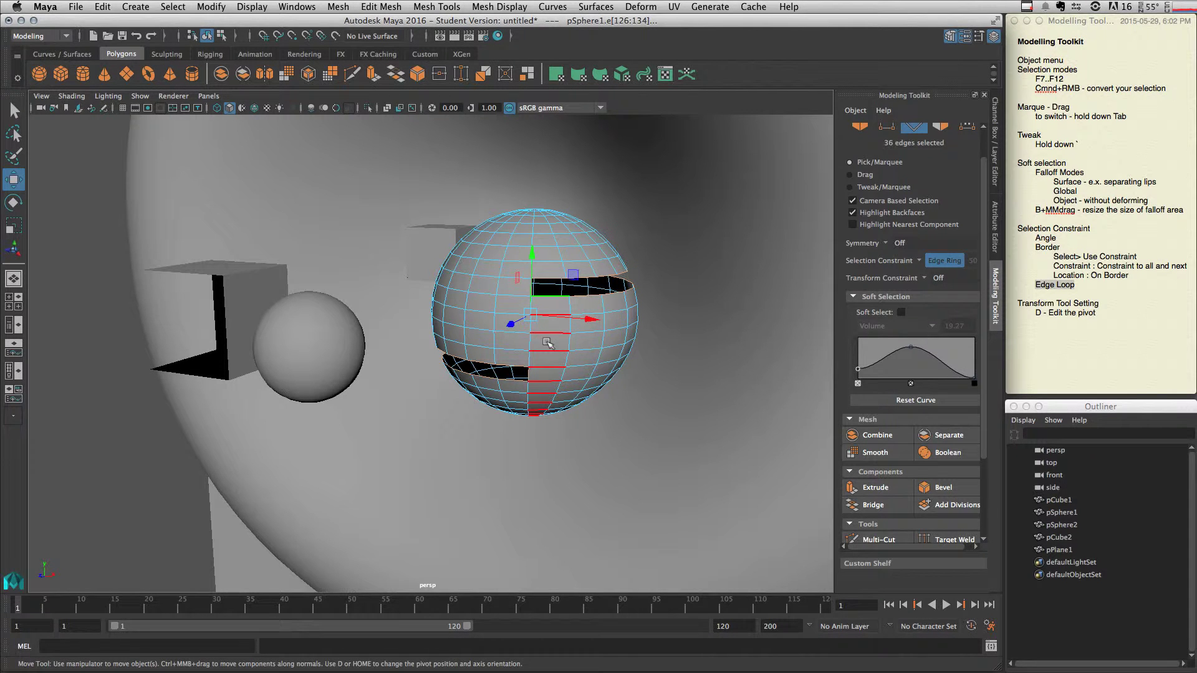
{"action": "left_click", "coordinate": [483, 290]}
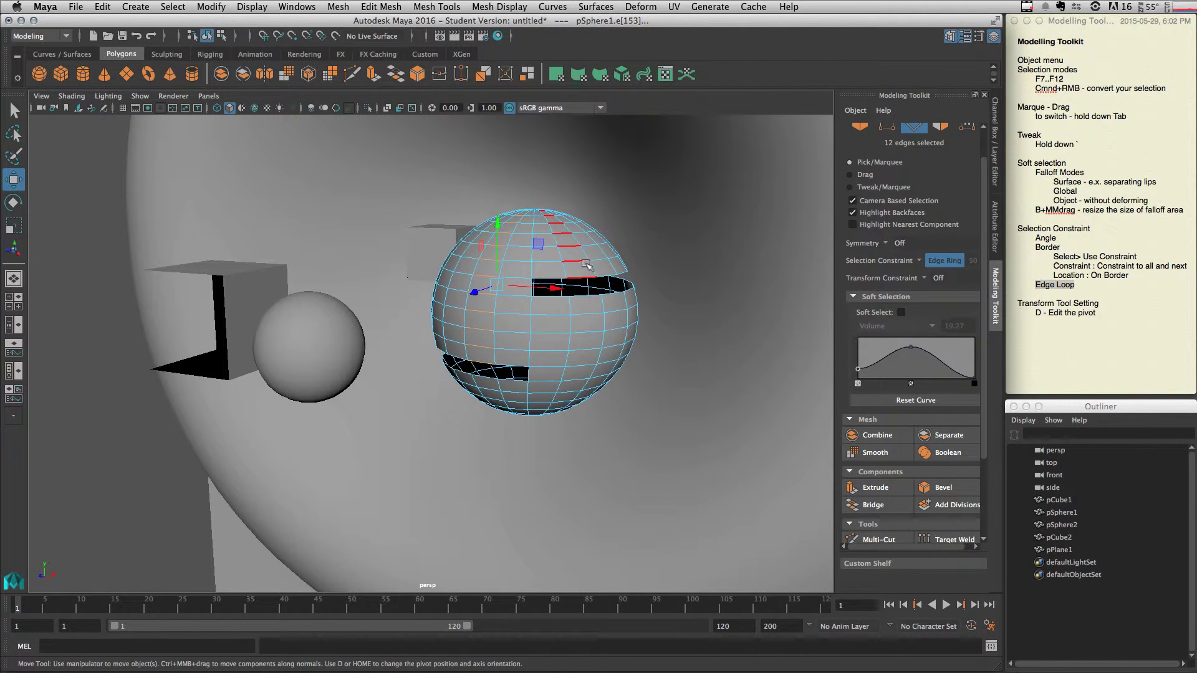
{"action": "left_click", "coordinate": [577, 363]}
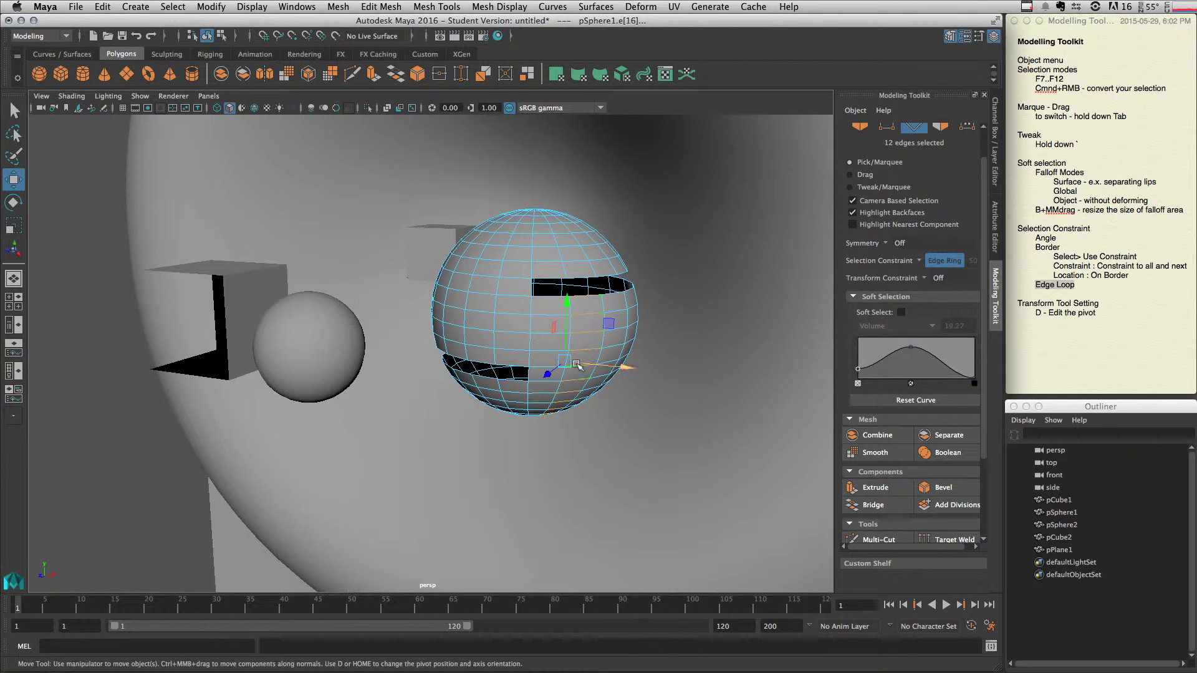
Change the selection constraint to Shell, then turn the selection constraint off.
{"action": "left_click", "coordinate": [920, 263]}
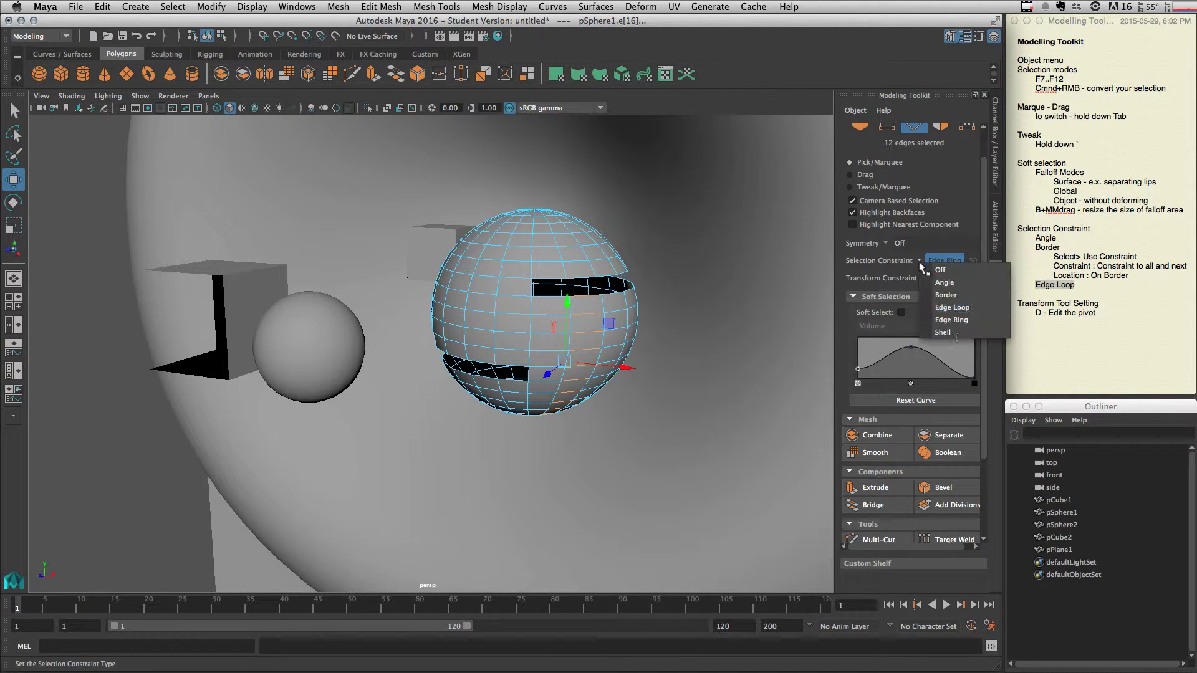
{"action": "left_click", "coordinate": [943, 333]}
{"action": "left_click", "coordinate": [922, 262]}
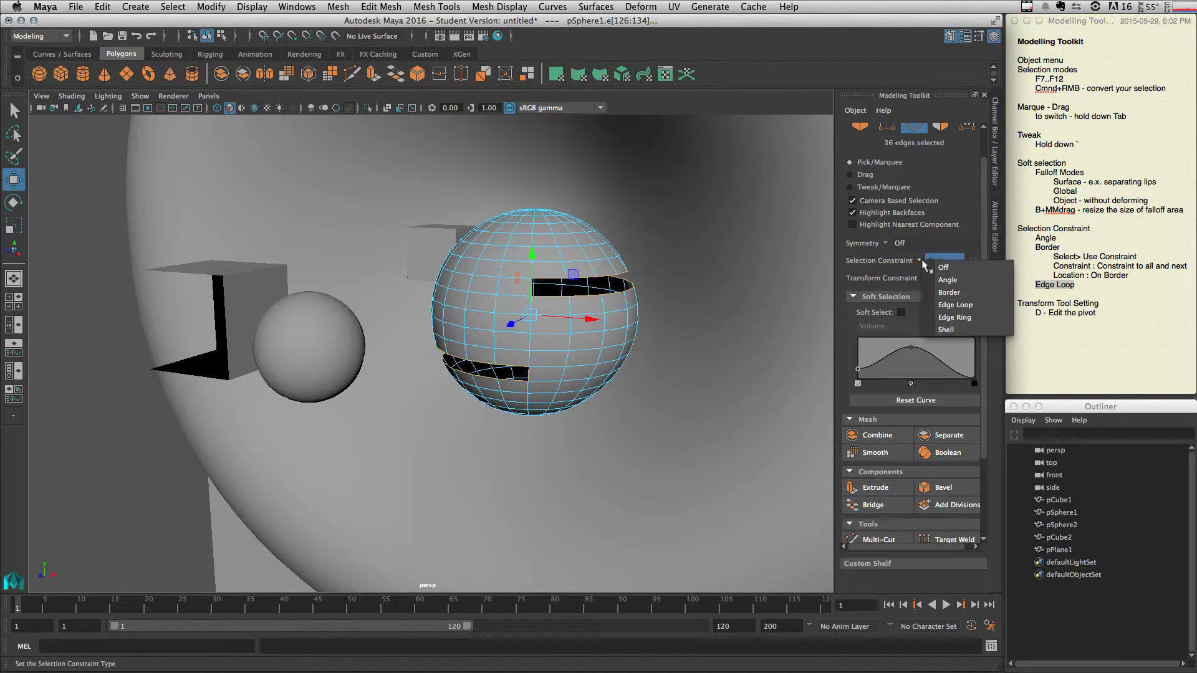
{"action": "left_click", "coordinate": [959, 269]}
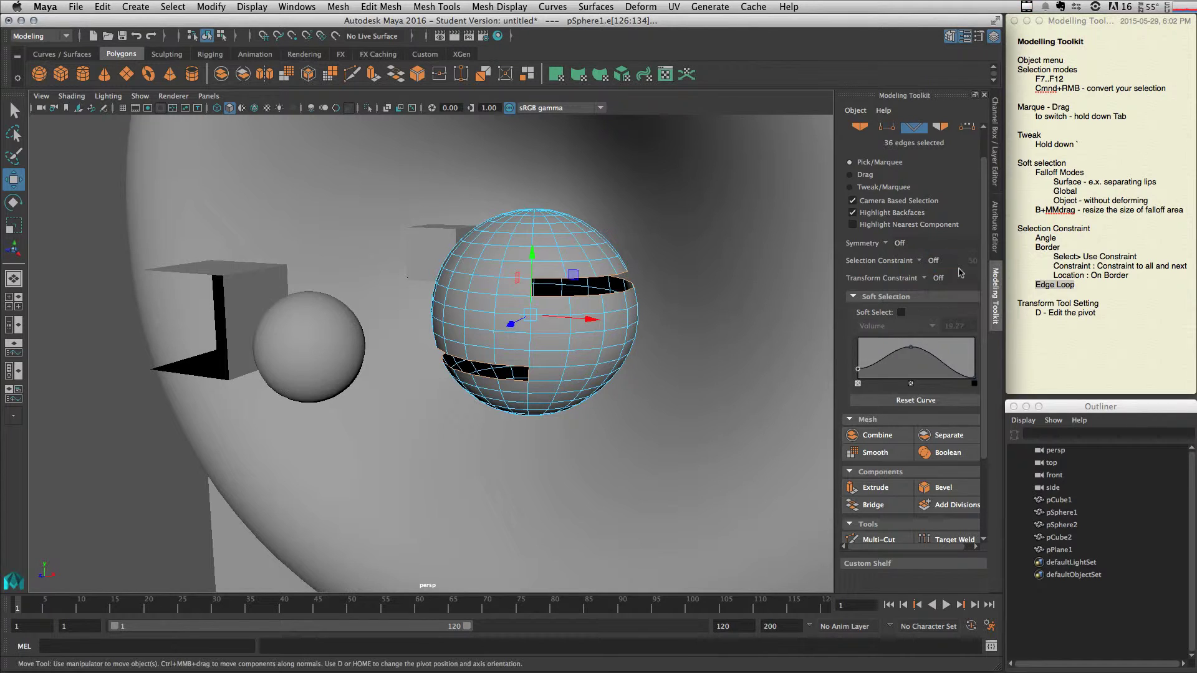
Highlight the Transform Tool Setting heading in Notes, then switch back to Maya and reveal the Modeling Toolkit's Move Settings.
{"action": "left_click", "coordinate": [1023, 306]}
{"action": "left_click_drag", "start_coordinate": [1015, 304], "coordinate": [1105, 302]}
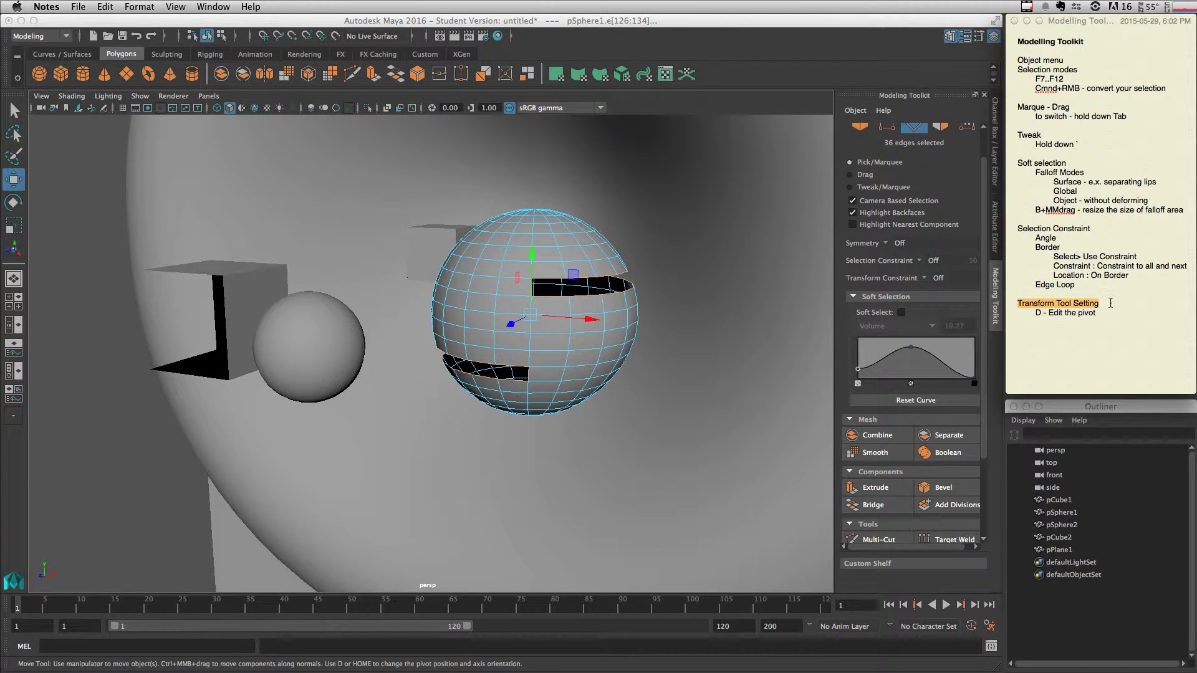
{"action": "left_click_drag", "start_coordinate": [983, 289], "coordinate": [989, 385]}
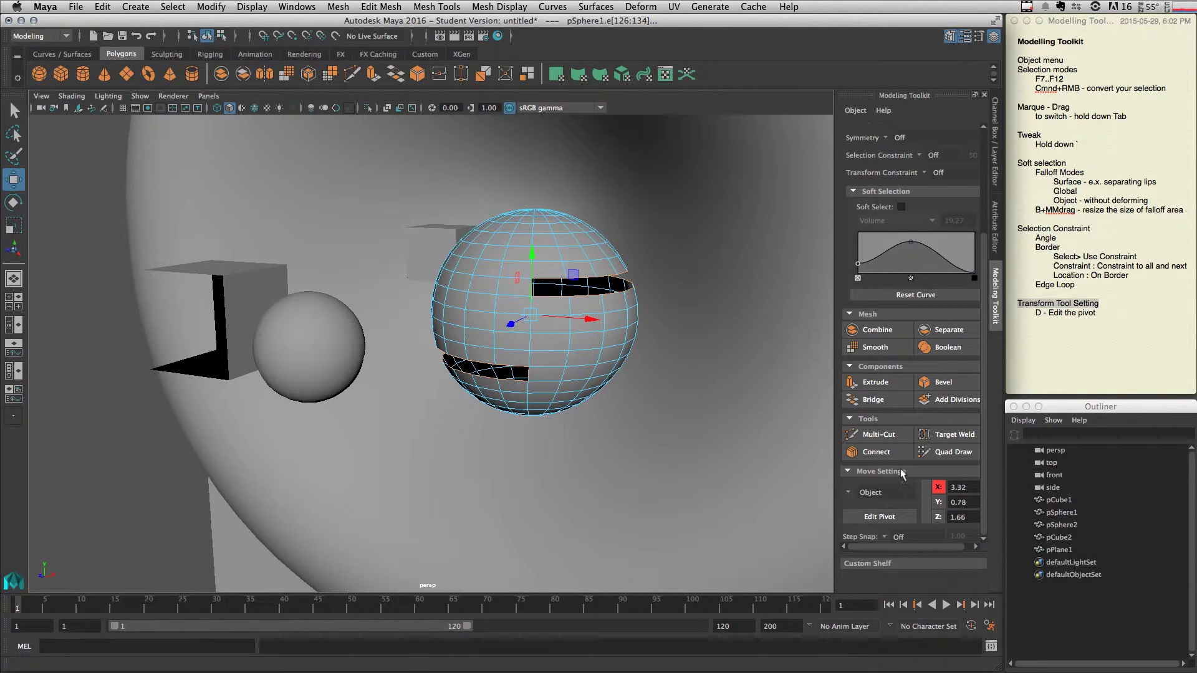
Try moving the selected slot border edges about 0.3 units along the X axis, then undo the move.
{"action": "left_click", "coordinate": [590, 320]}
{"action": "left_click_drag", "start_coordinate": [593, 320], "coordinate": [612, 320]}
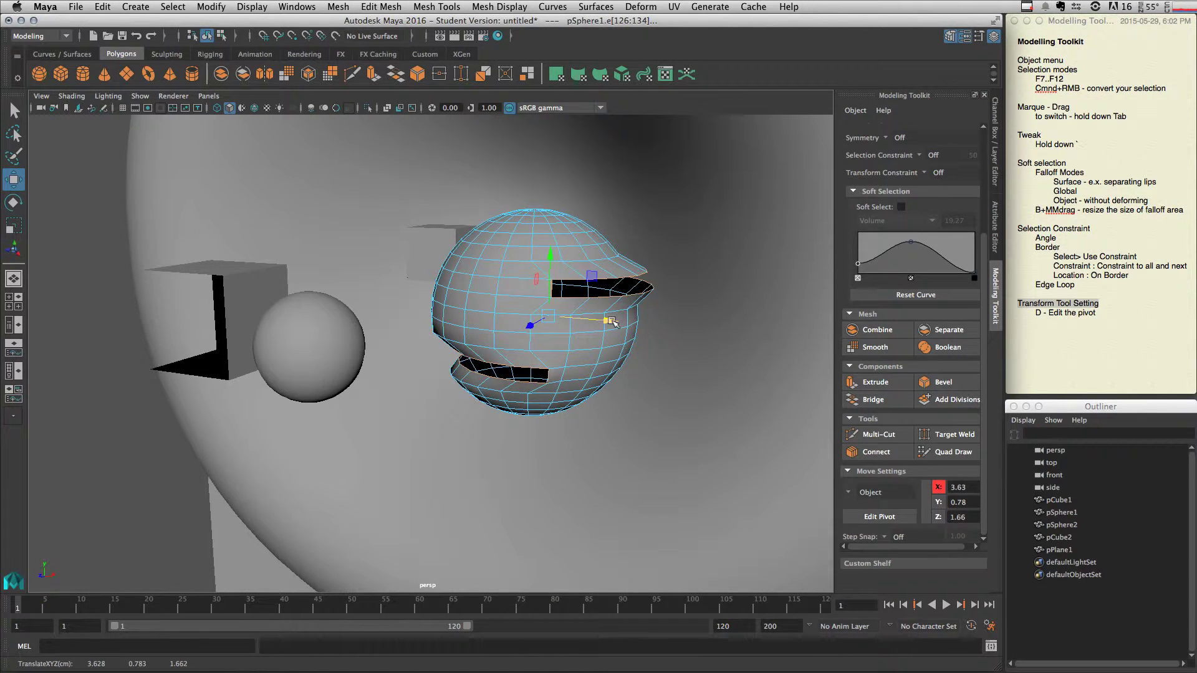
{"action": "key", "text": "super+z"}
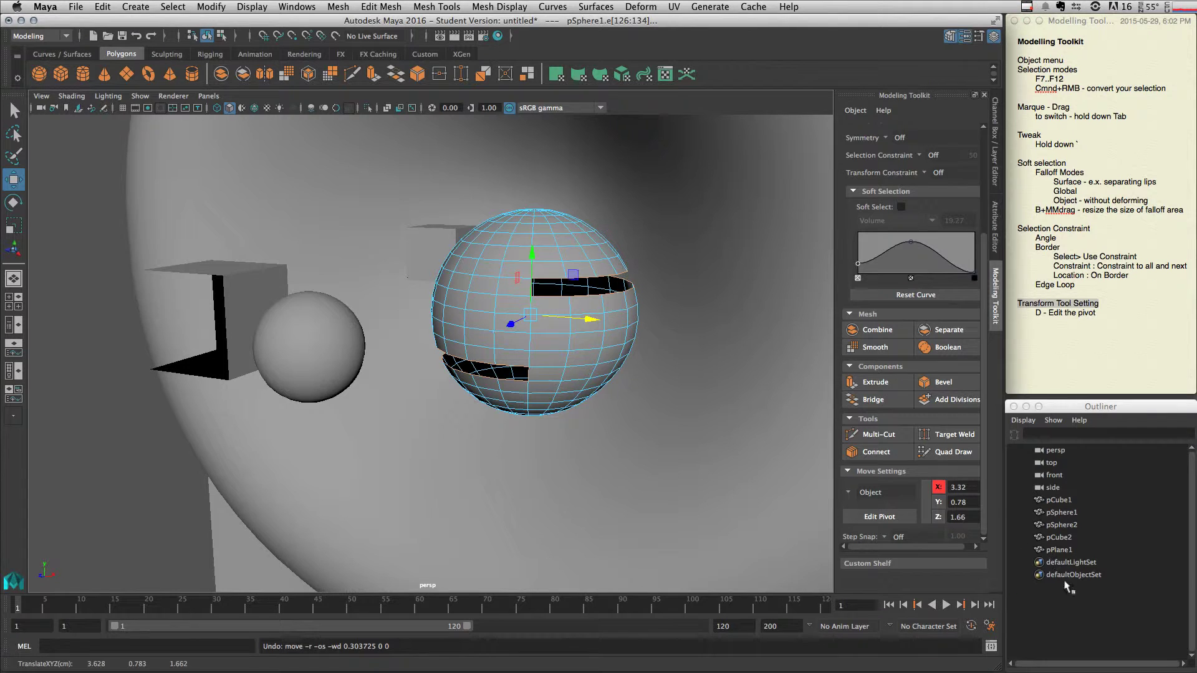
Switch the active move axis between Y, Z and X in the Move Settings, finishing on X.
{"action": "left_click", "coordinate": [939, 502]}
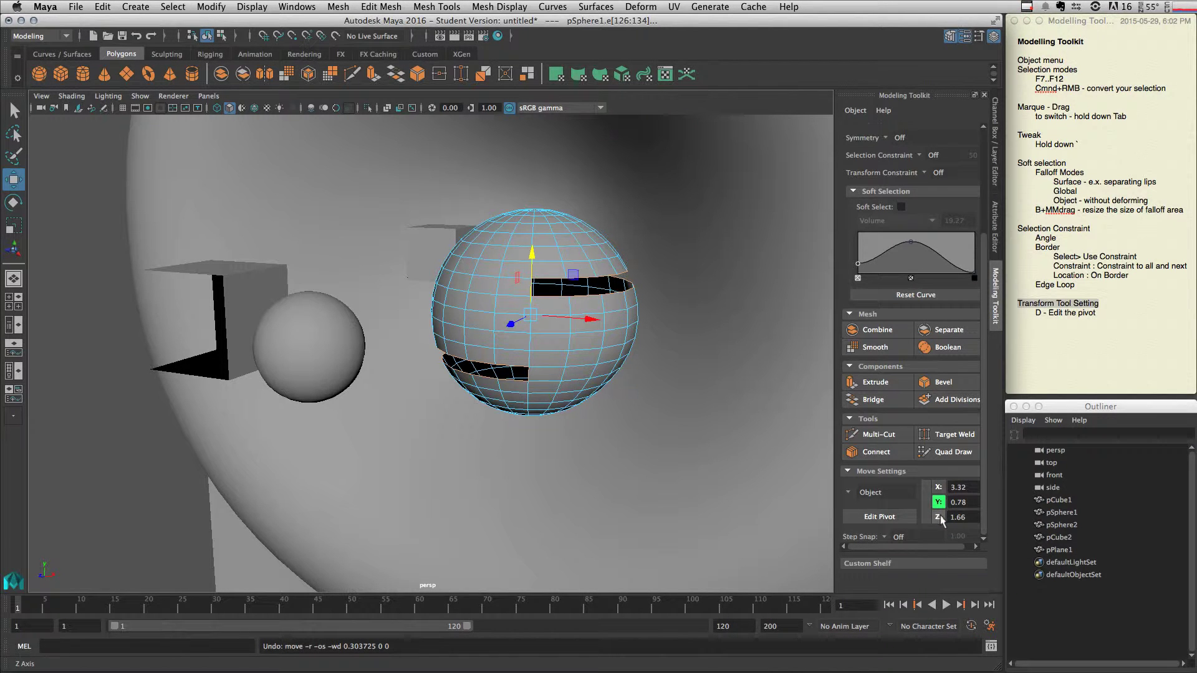
{"action": "left_click", "coordinate": [938, 517]}
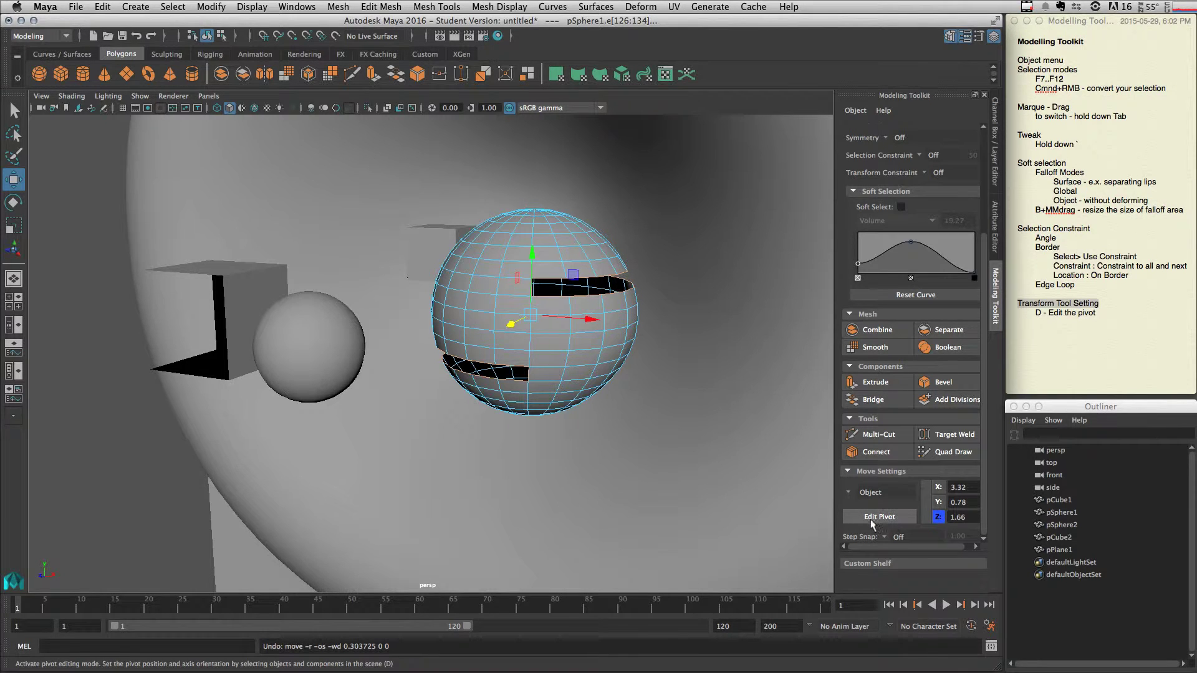
{"action": "left_click", "coordinate": [939, 488]}
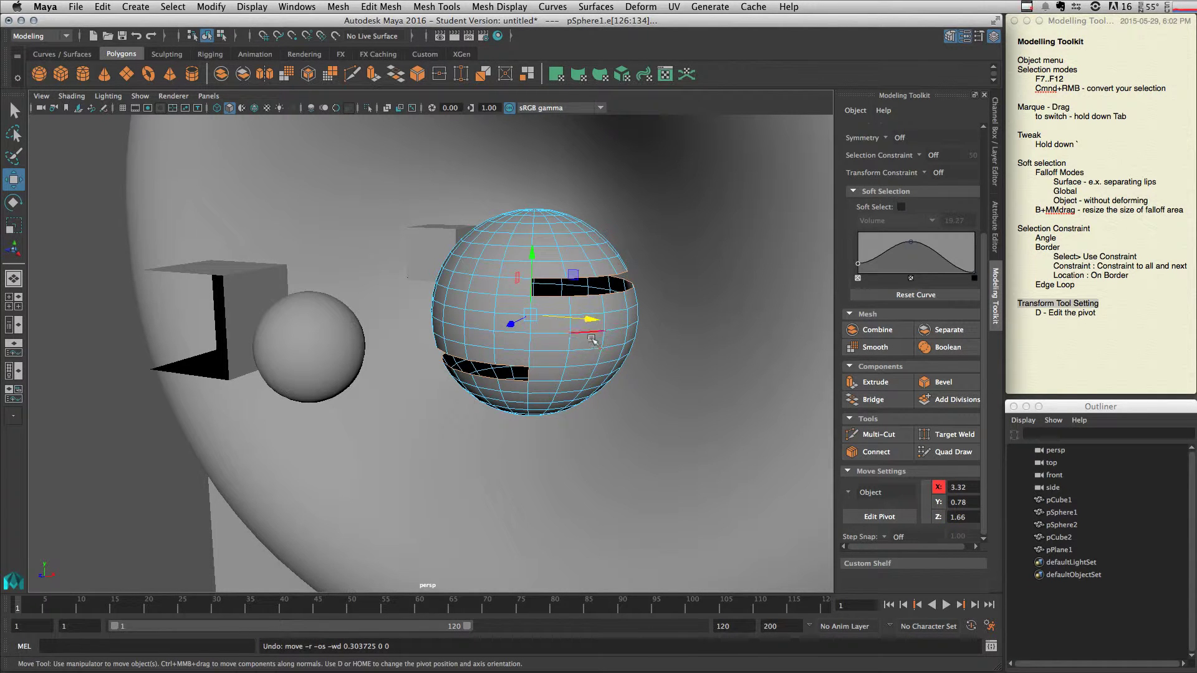
{"action": "left_click", "coordinate": [941, 505]}
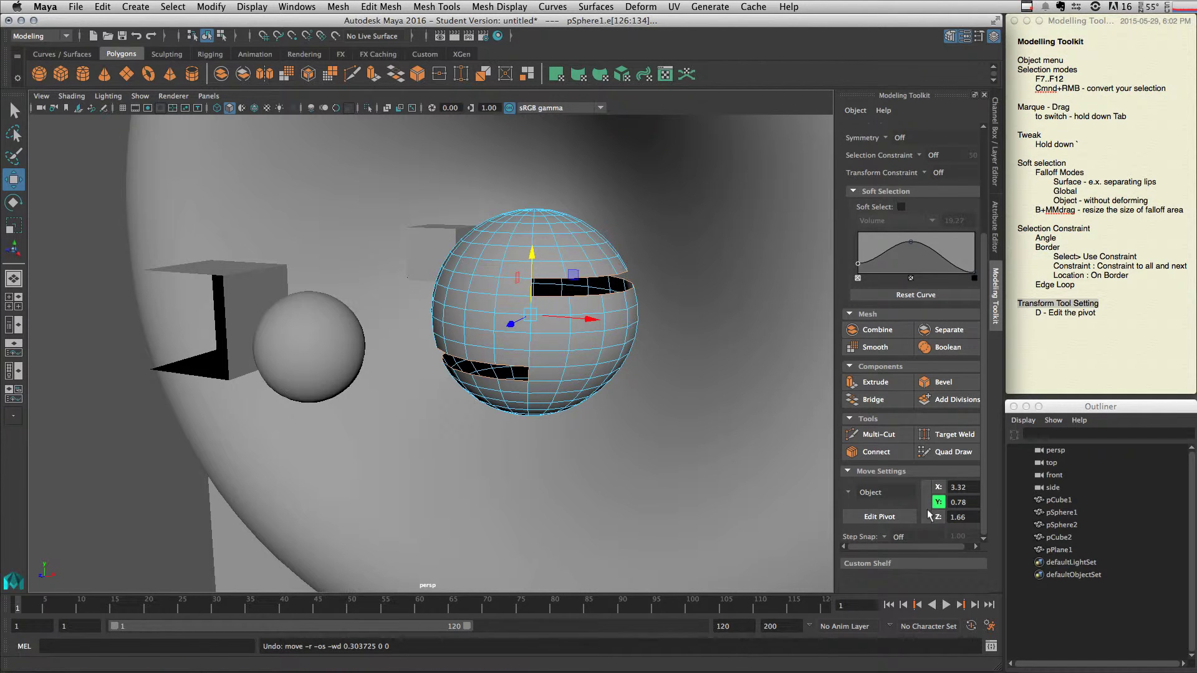
{"action": "left_click", "coordinate": [939, 520]}
{"action": "left_click", "coordinate": [939, 504]}
{"action": "left_click", "coordinate": [938, 489]}
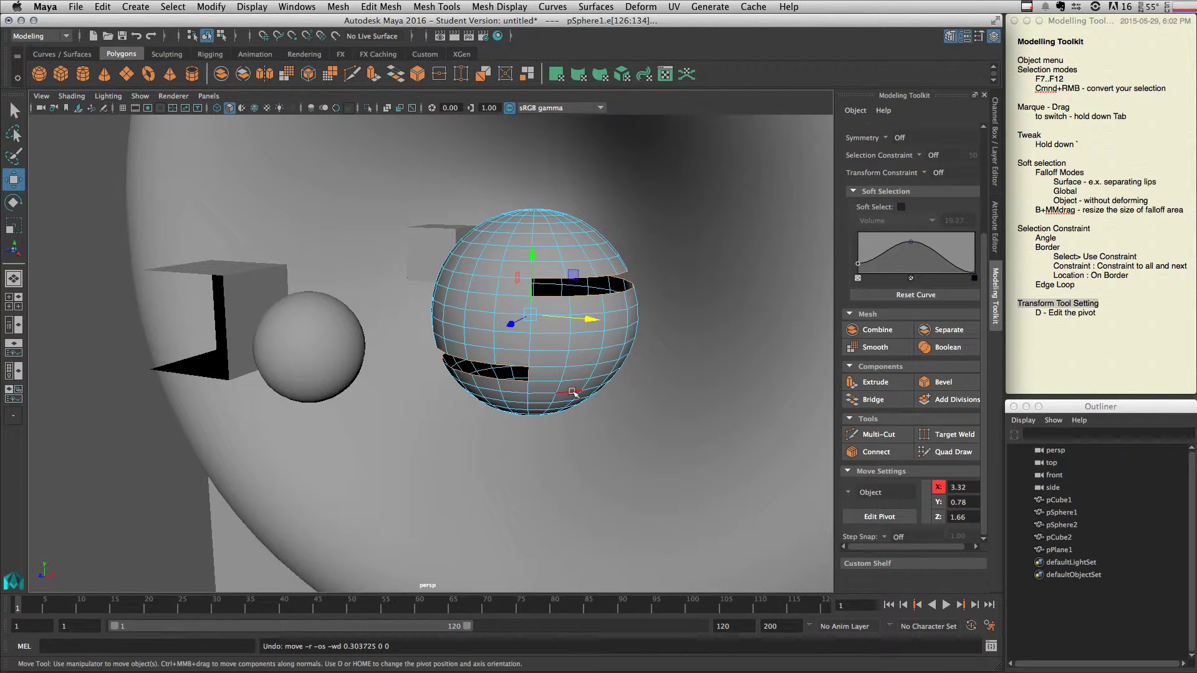
Try tweaking a single edge between the sphere's slots about 1.1 units outward along X, then undo the move.
{"action": "key", "text": "grave"}
{"action": "left_click_drag", "start_coordinate": [557, 336], "coordinate": [648, 340]}
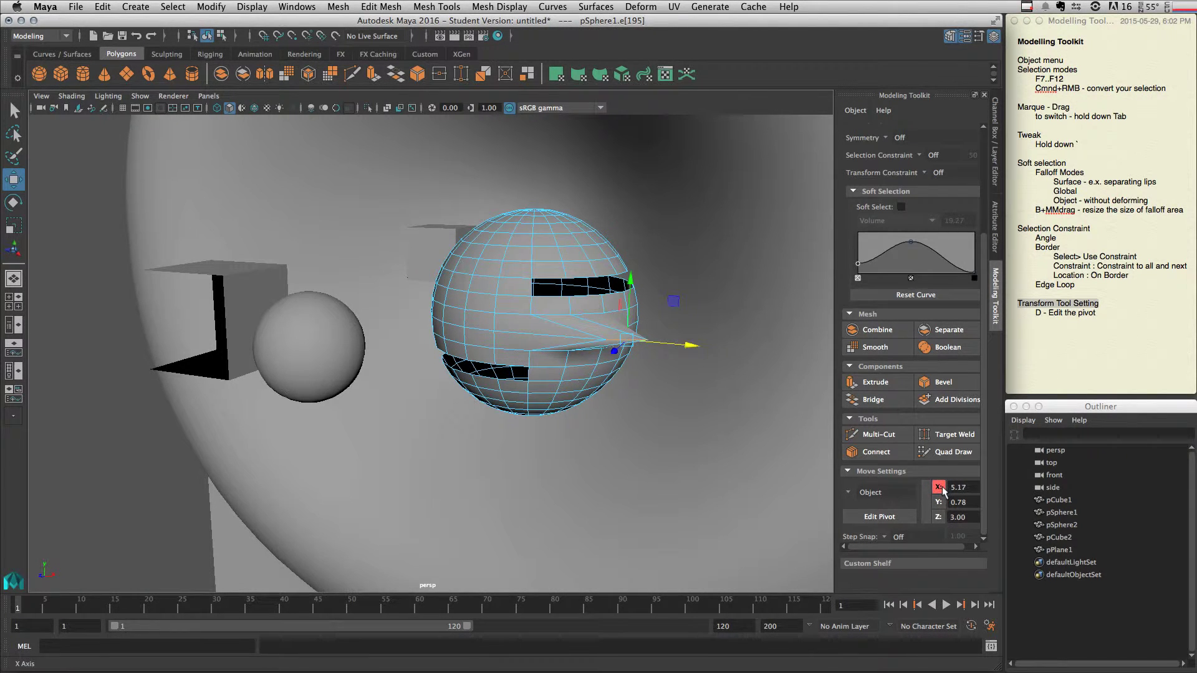
{"action": "key", "text": "ctrl+z"}
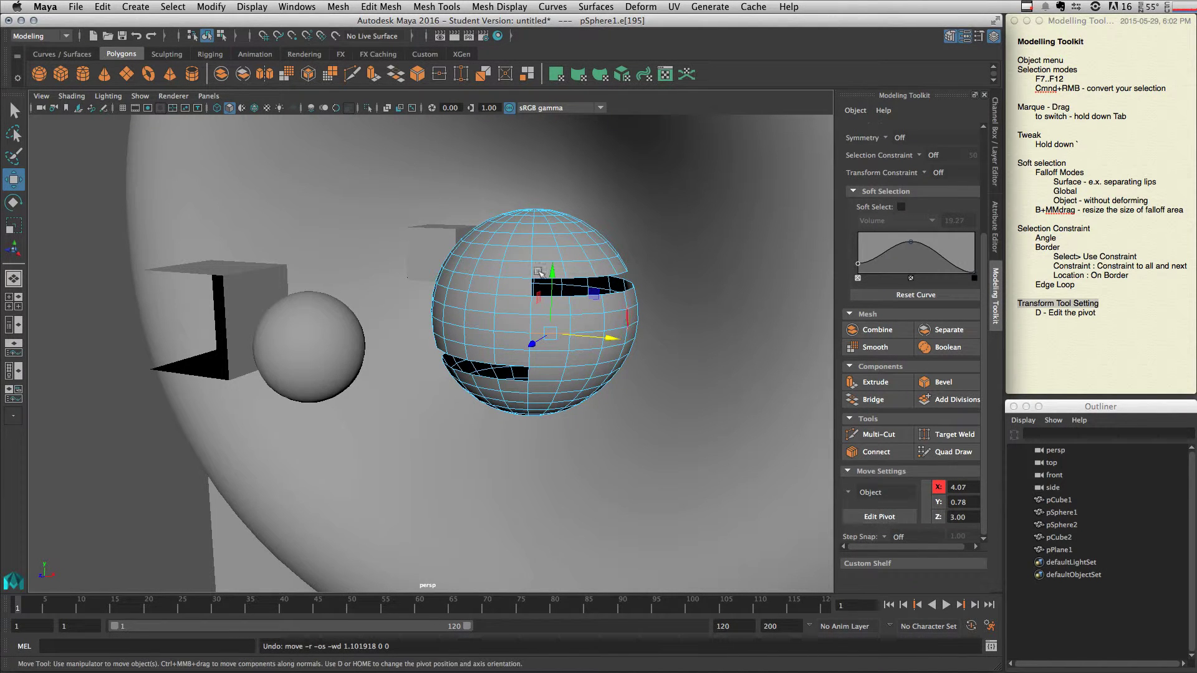
Return the slotted sphere to object mode and select the whole object.
{"action": "right_click_drag", "start_coordinate": [538, 272], "coordinate": [569, 247]}
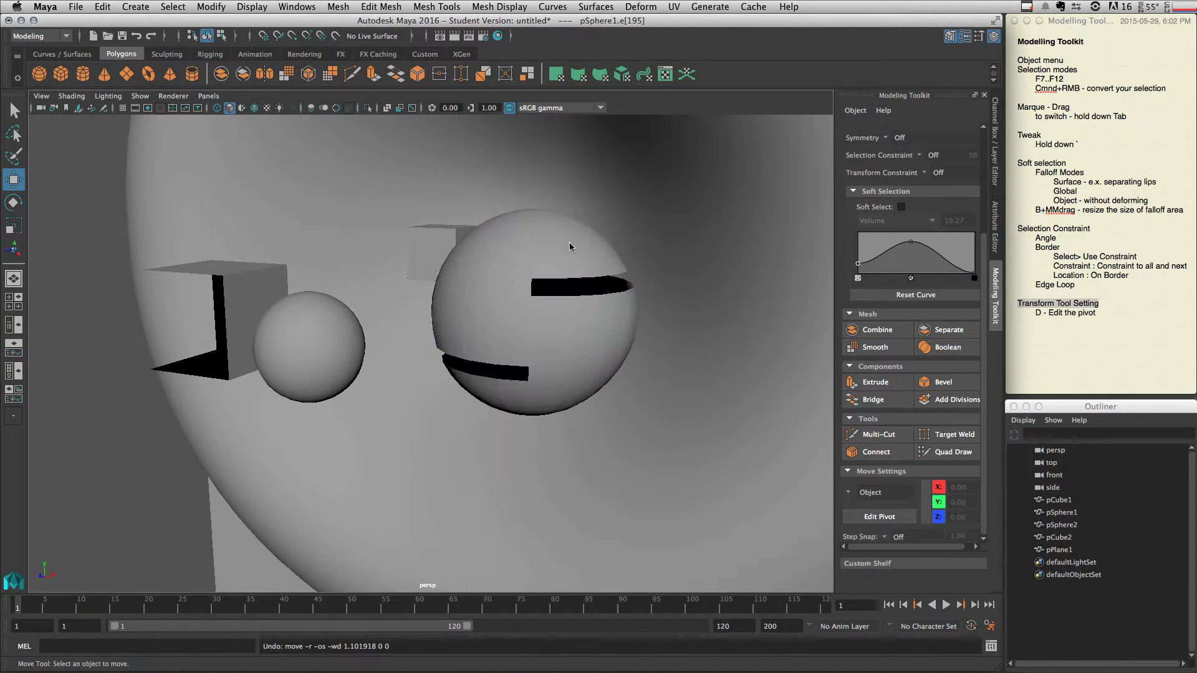
{"action": "left_click", "coordinate": [540, 327]}
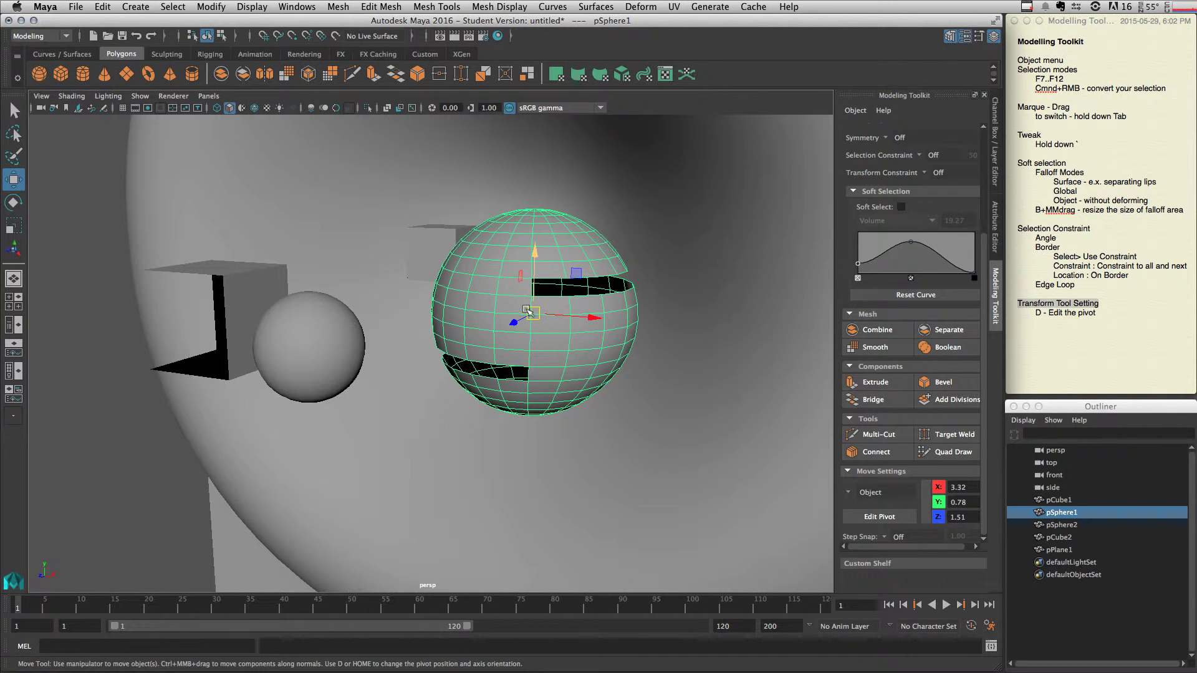
{"action": "left_click_drag", "start_coordinate": [621, 349], "coordinate": [920, 524], "text": "alt"}
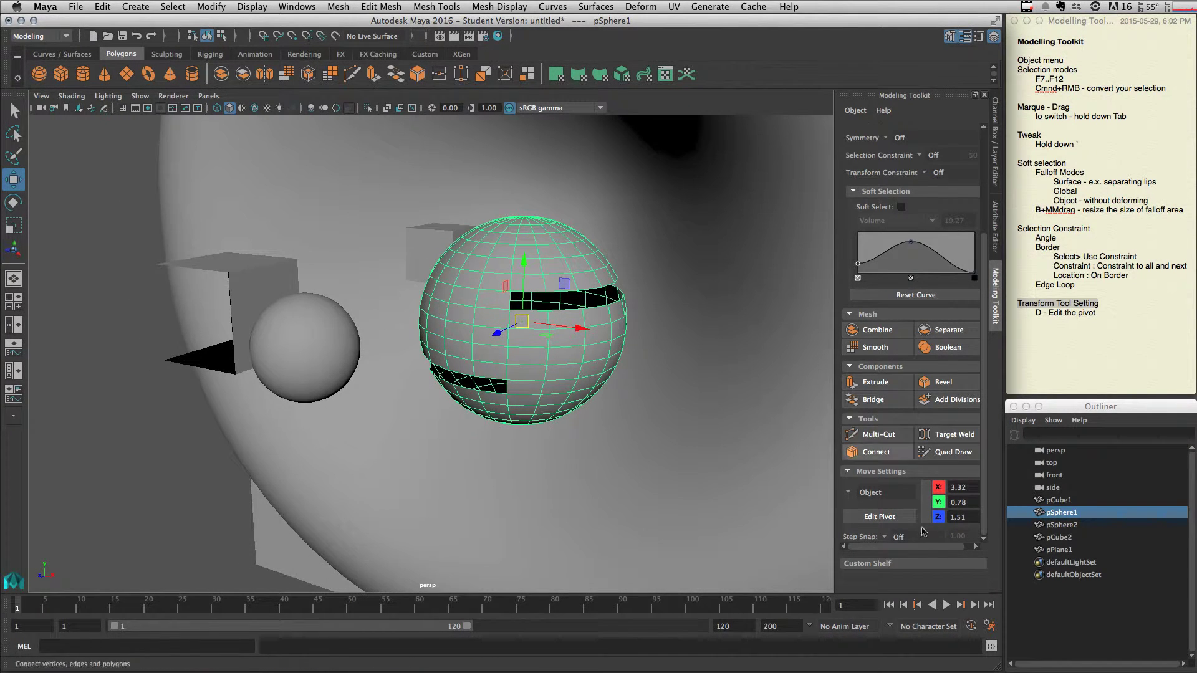
Activate Edit Pivot and try repositioning and reorienting the sphere's pivot near its front, then undo the pivot changes.
{"action": "left_click", "coordinate": [886, 518]}
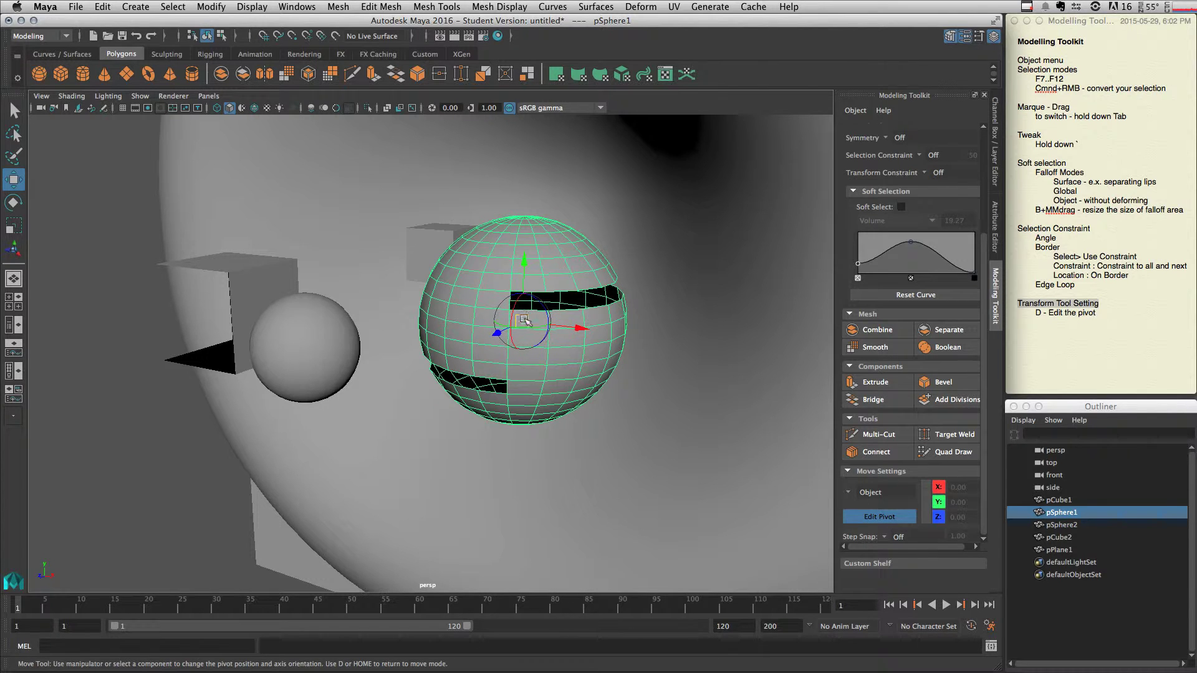
{"action": "left_click_drag", "start_coordinate": [524, 320], "coordinate": [545, 344]}
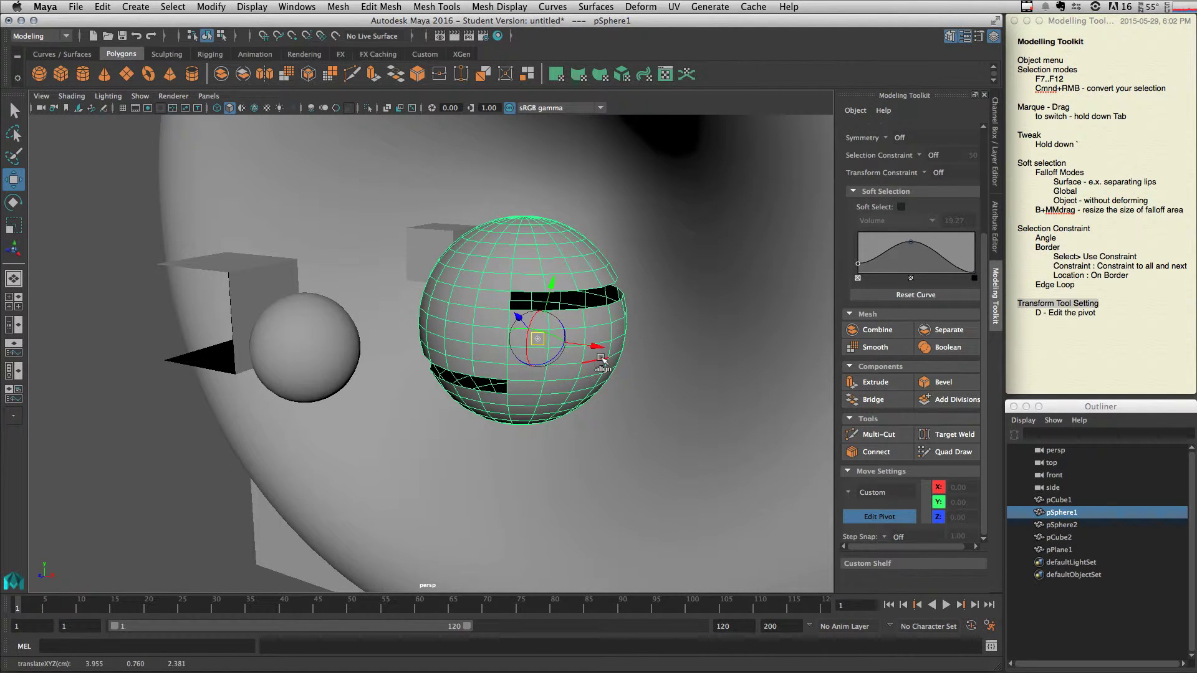
{"action": "key", "text": "z"}
{"action": "key", "text": "z"}
{"action": "key", "text": "z"}
{"action": "key", "text": "z"}
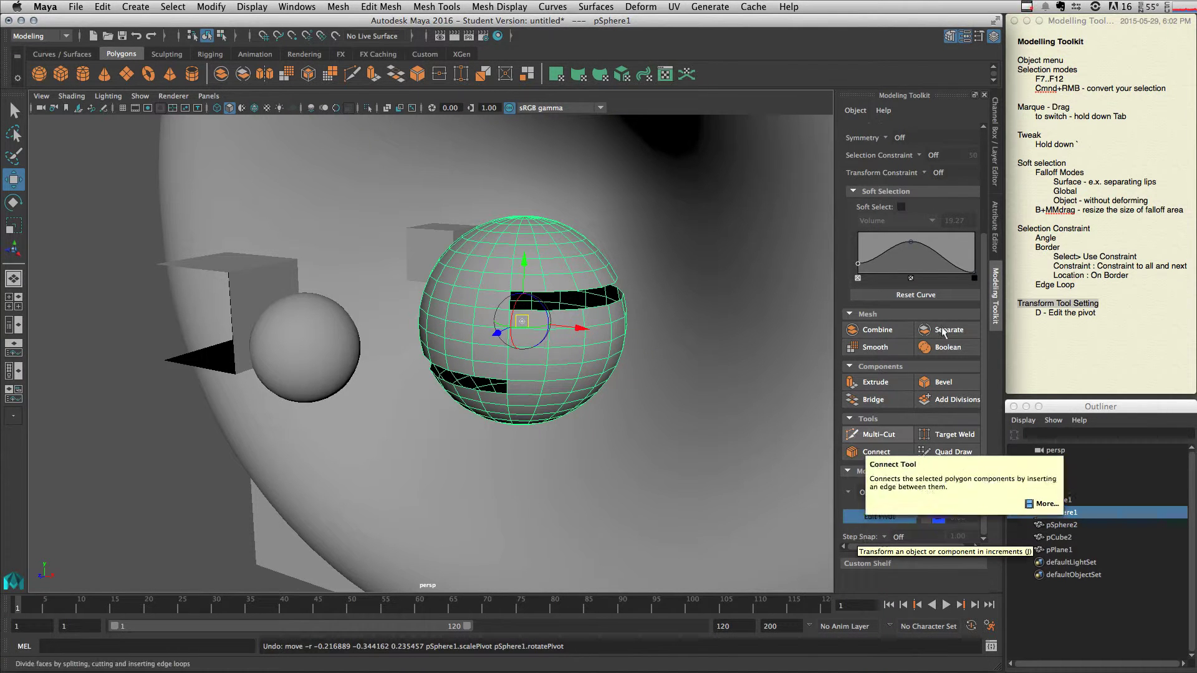
Highlight the "D - Edit the pivot" line in Notes, then return to Maya and turn off Edit Pivot.
{"action": "left_click", "coordinate": [1057, 316]}
{"action": "left_click_drag", "start_coordinate": [1035, 313], "coordinate": [1099, 313]}
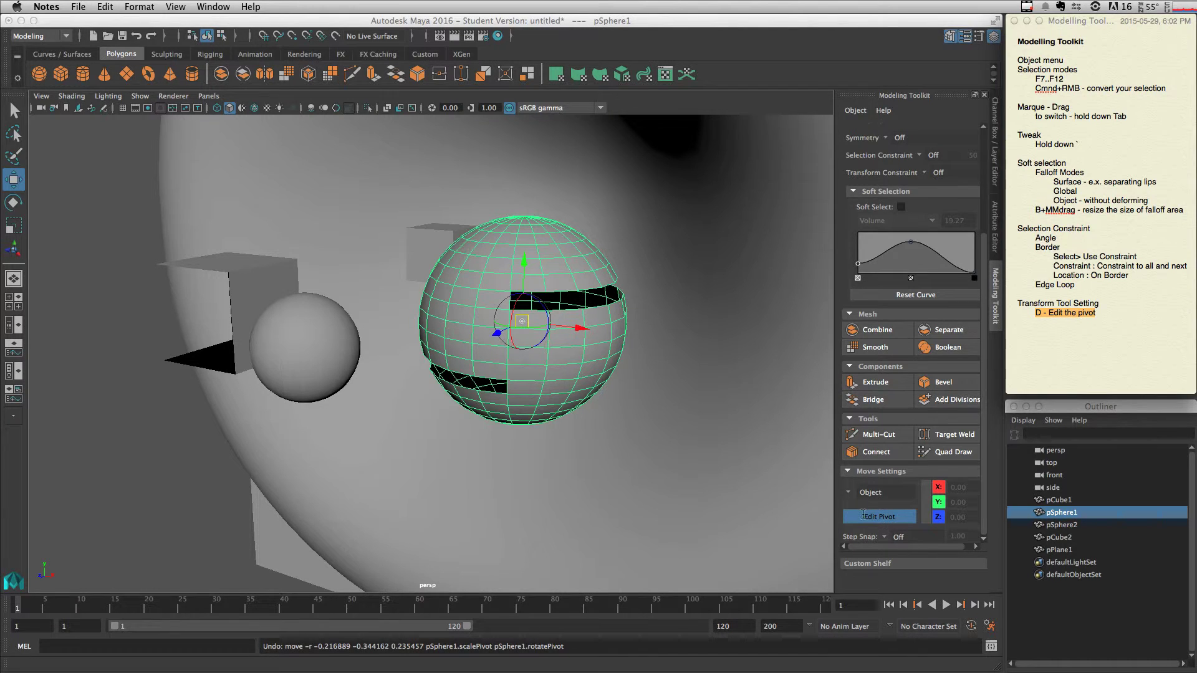
{"action": "left_click", "coordinate": [864, 515]}
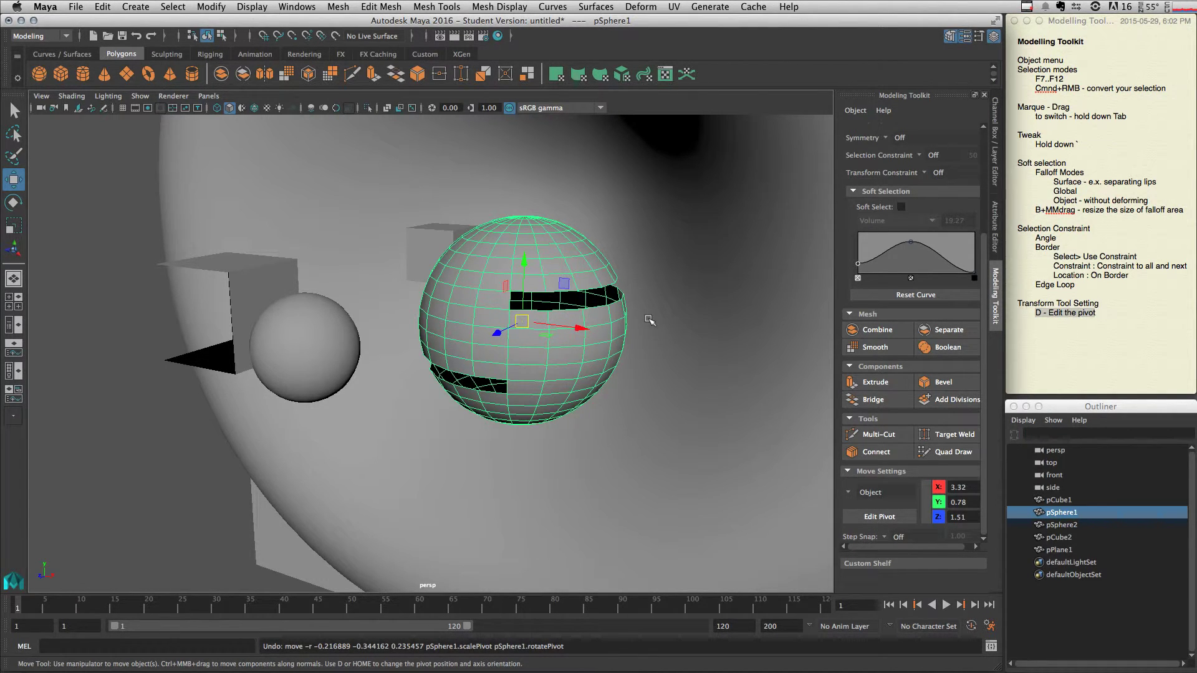
Move the sphere's pivot outside the mesh to about X 5.78, Y 1.92, Z -0.29, then test moving the sphere along Z and undo it.
{"action": "key", "text": "d"}
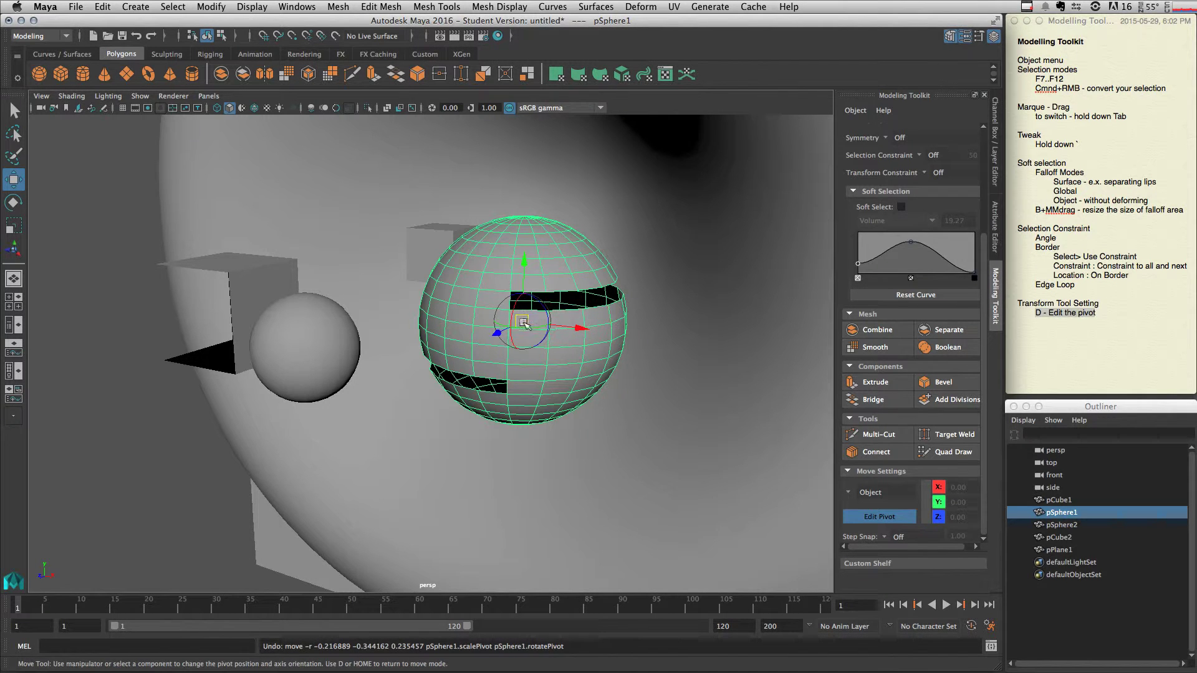
{"action": "left_click_drag", "start_coordinate": [524, 322], "coordinate": [710, 249]}
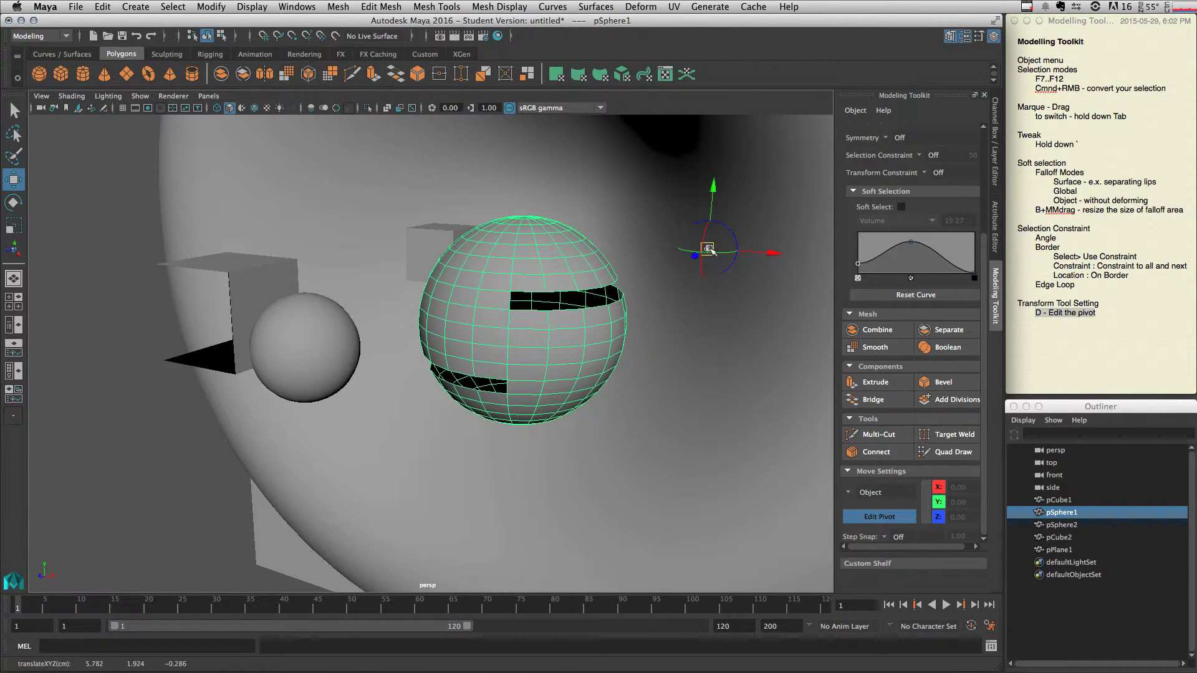
{"action": "key", "text": "d"}
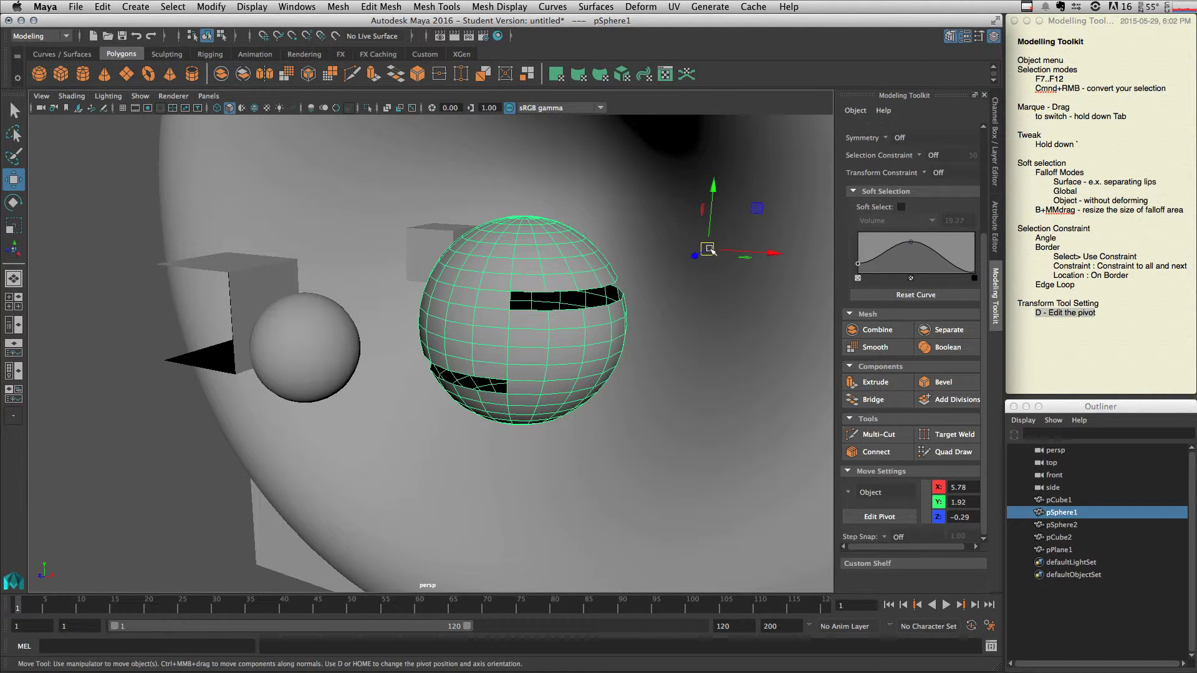
{"action": "left_click_drag", "start_coordinate": [695, 256], "coordinate": [628, 306]}
{"action": "key", "text": "z"}
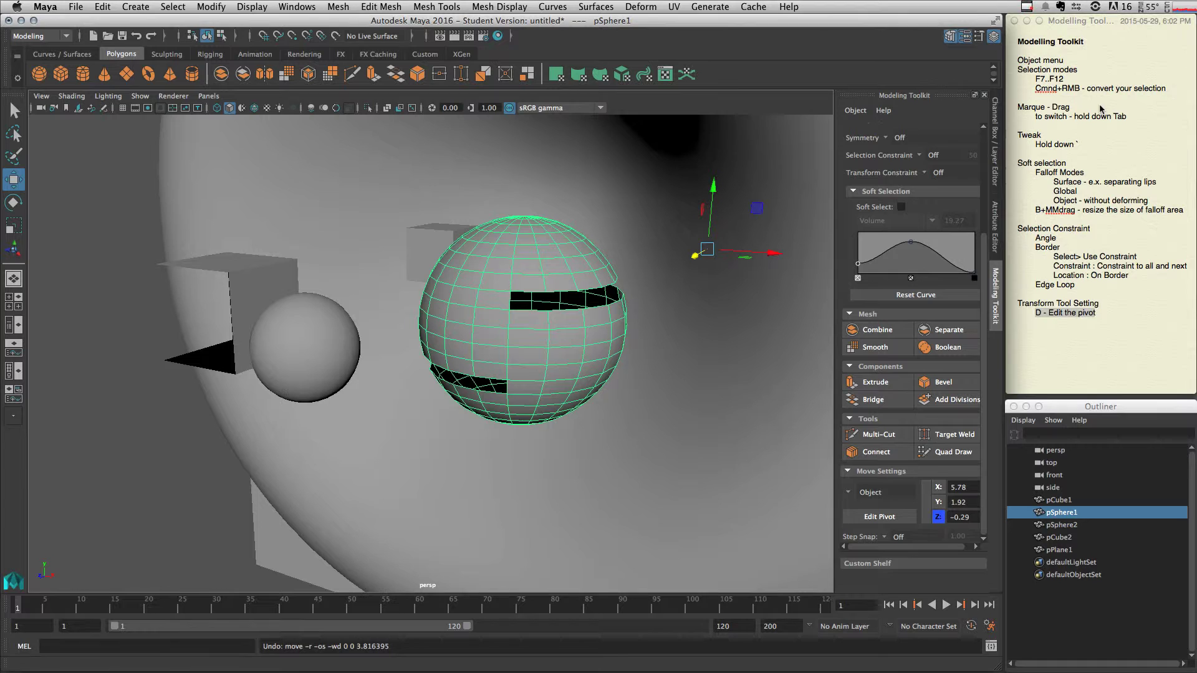
{"action": "left_click", "coordinate": [1099, 26]}
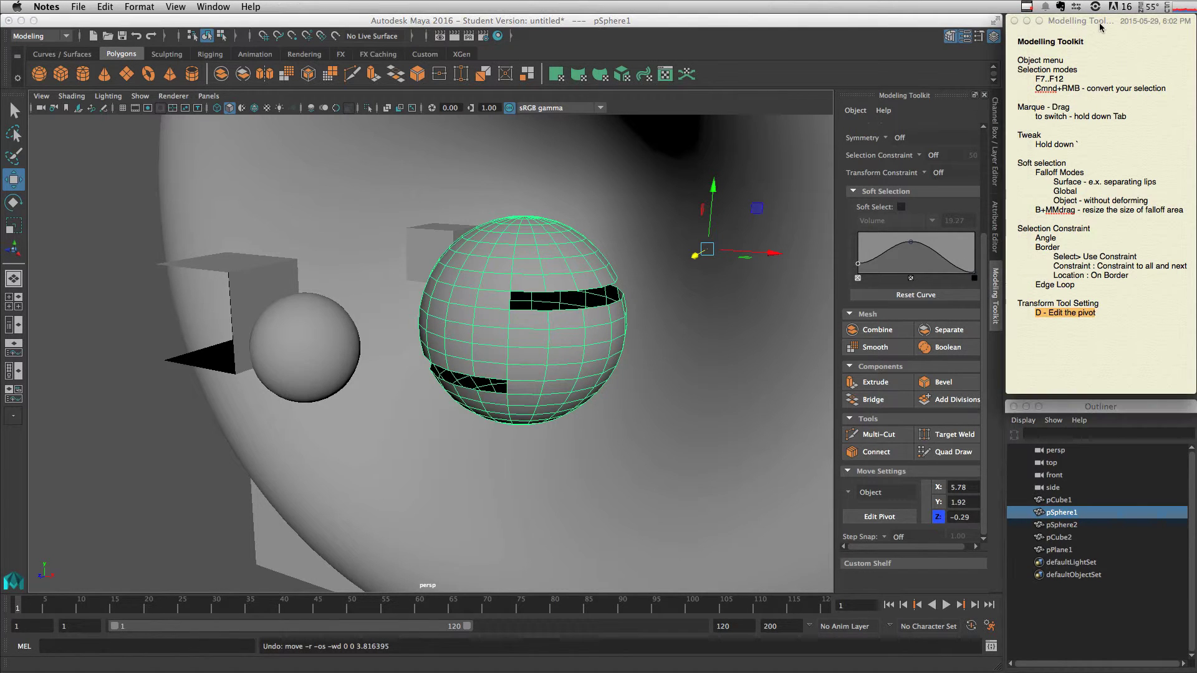
{"action": "left_click", "coordinate": [1081, 333]}
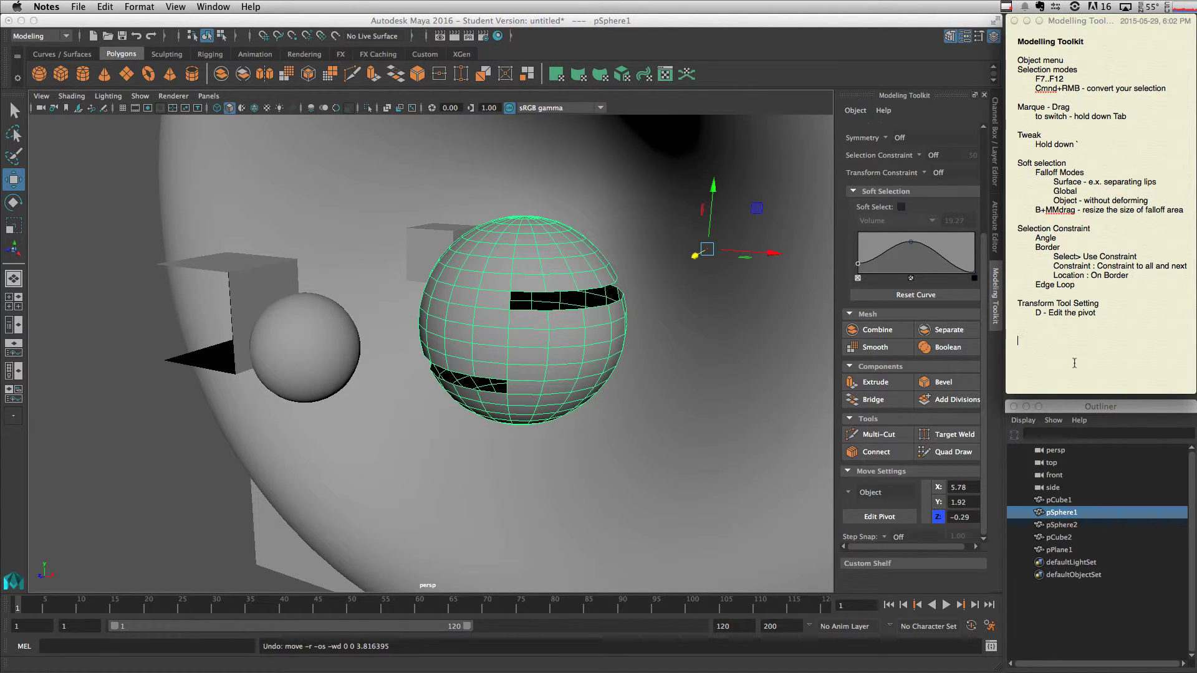
{"action": "type", "text": "www.DefocusedEye.com"}
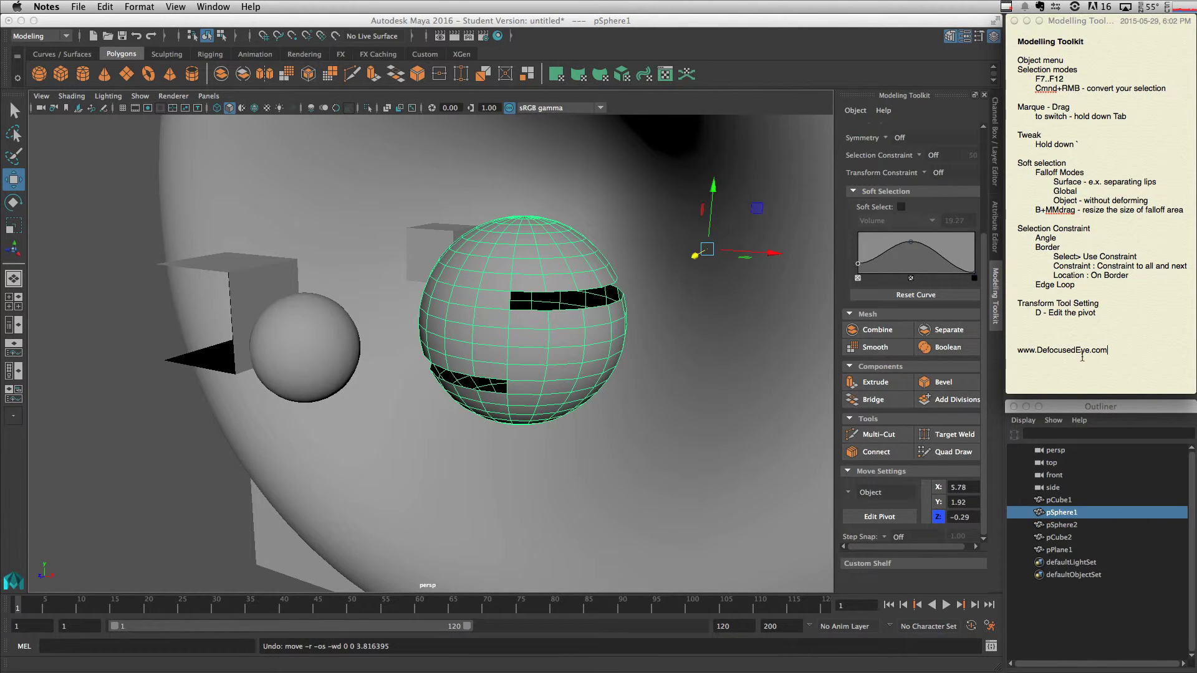